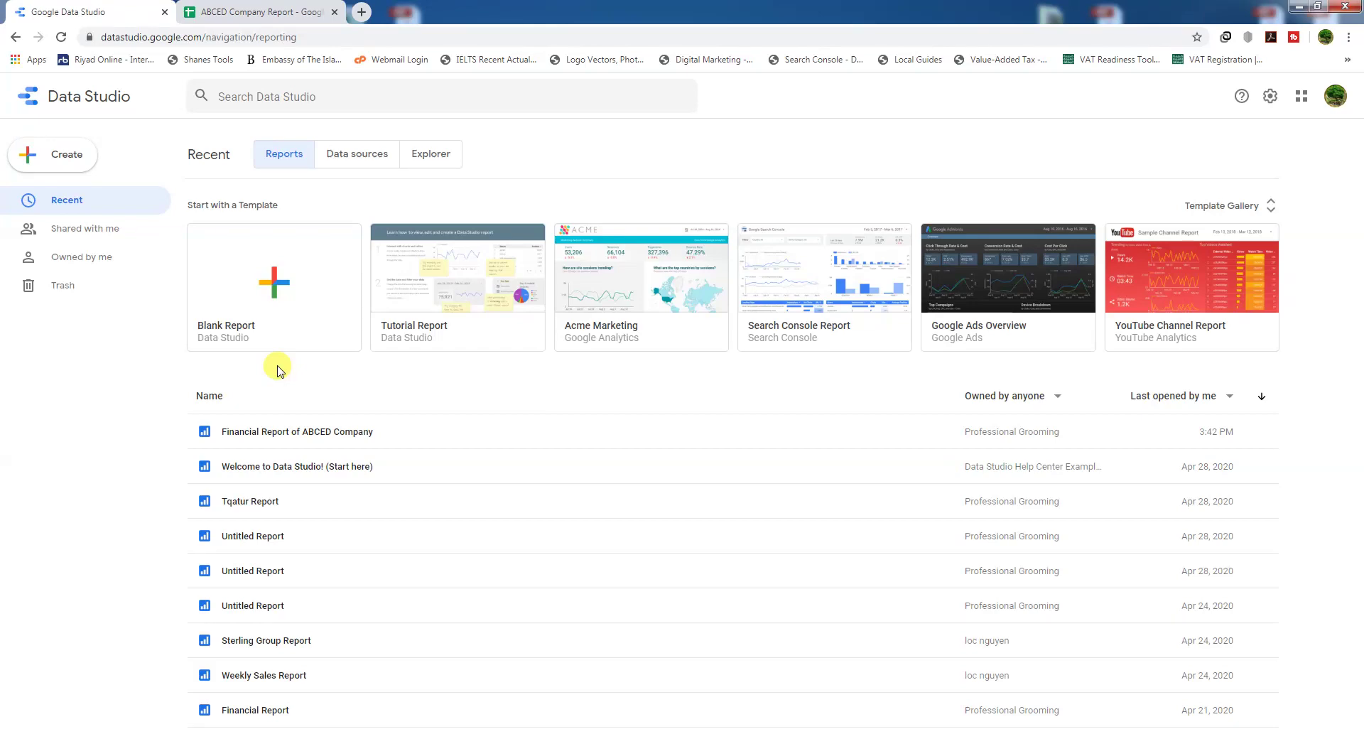
Step: Review the branch, date, revenue, expenses and profit data for Dammam and Jeddah in the ABCED Company Report spreadsheet
left_click(238, 11)
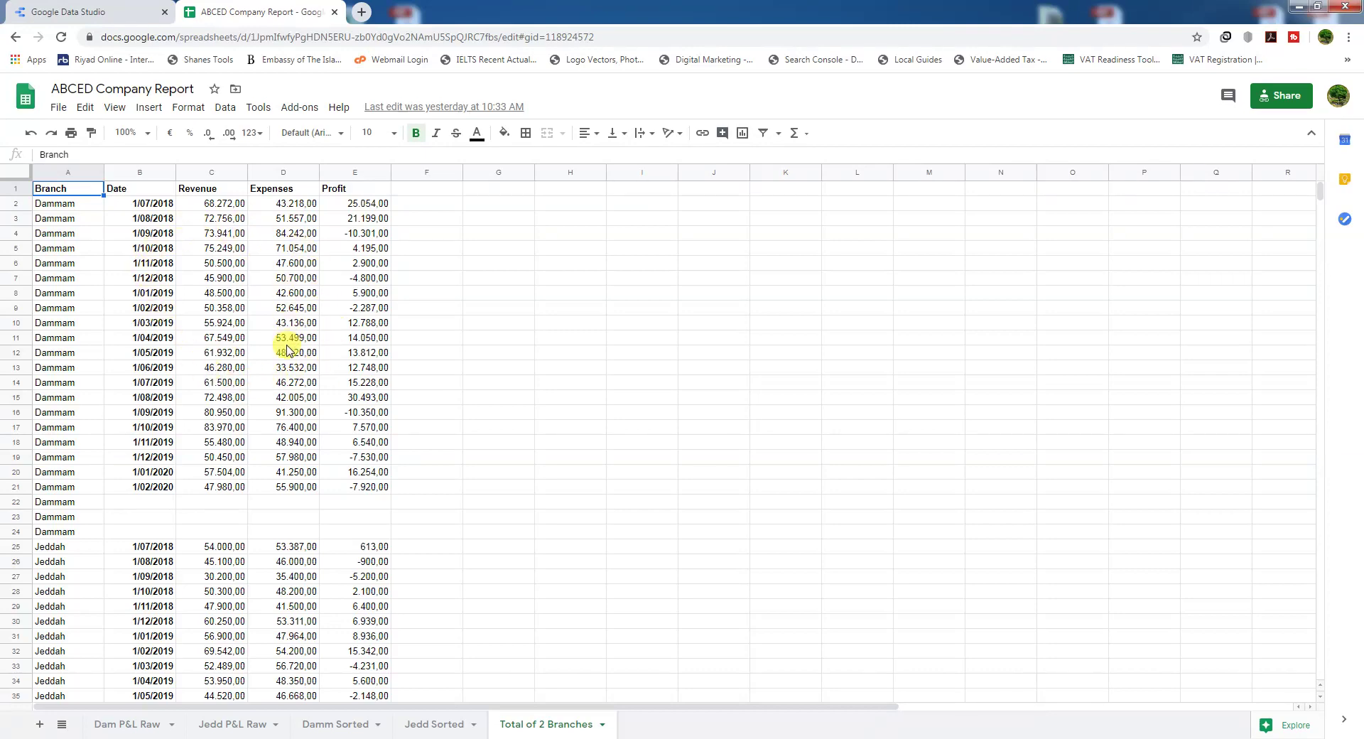
scroll(57, 617, "down", 3)
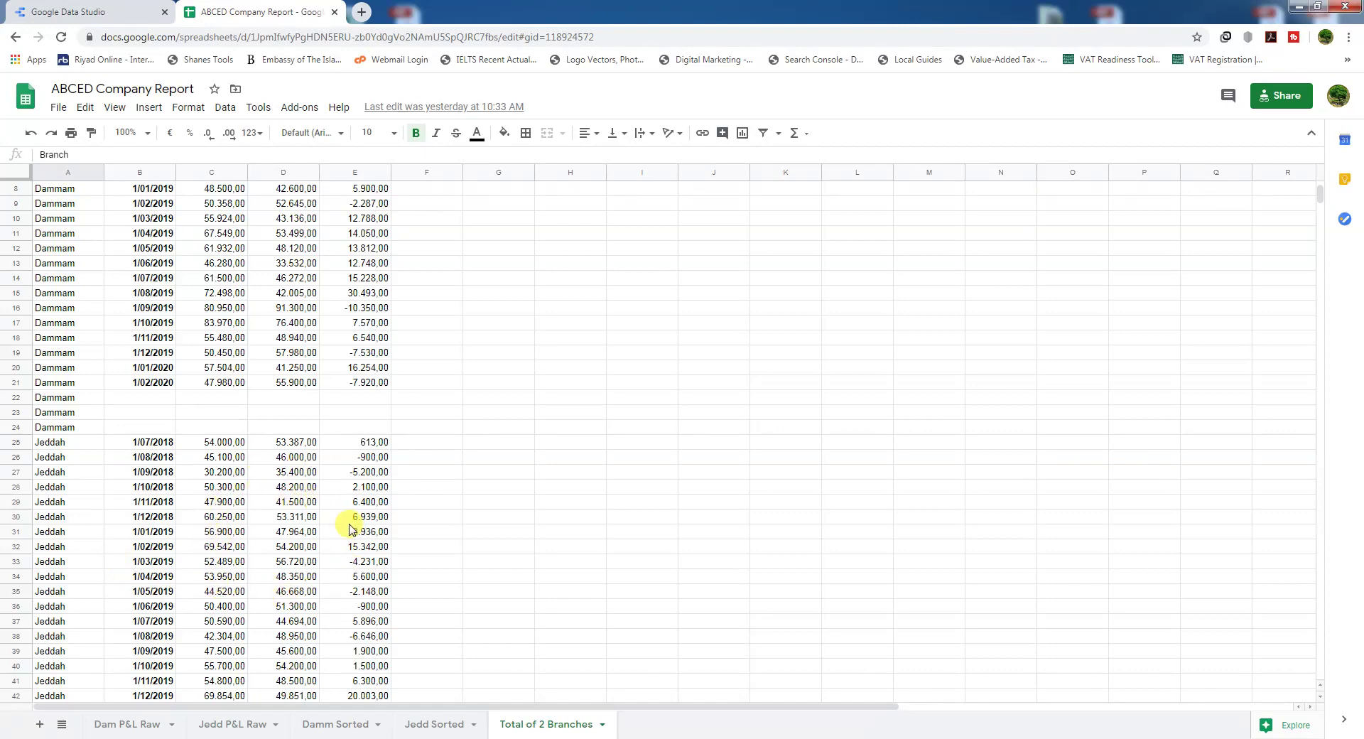
scroll(352, 525, "up", 3)
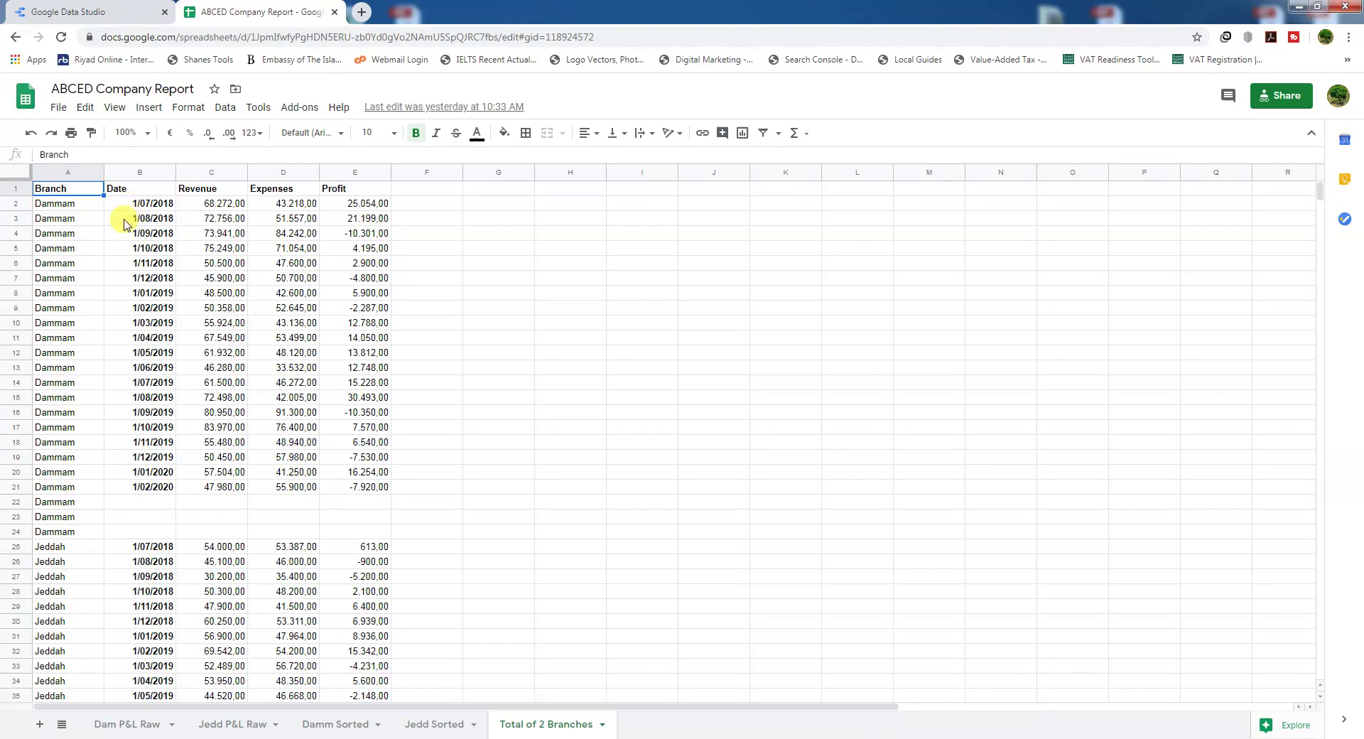
left_click_drag(131, 207, 149, 262)
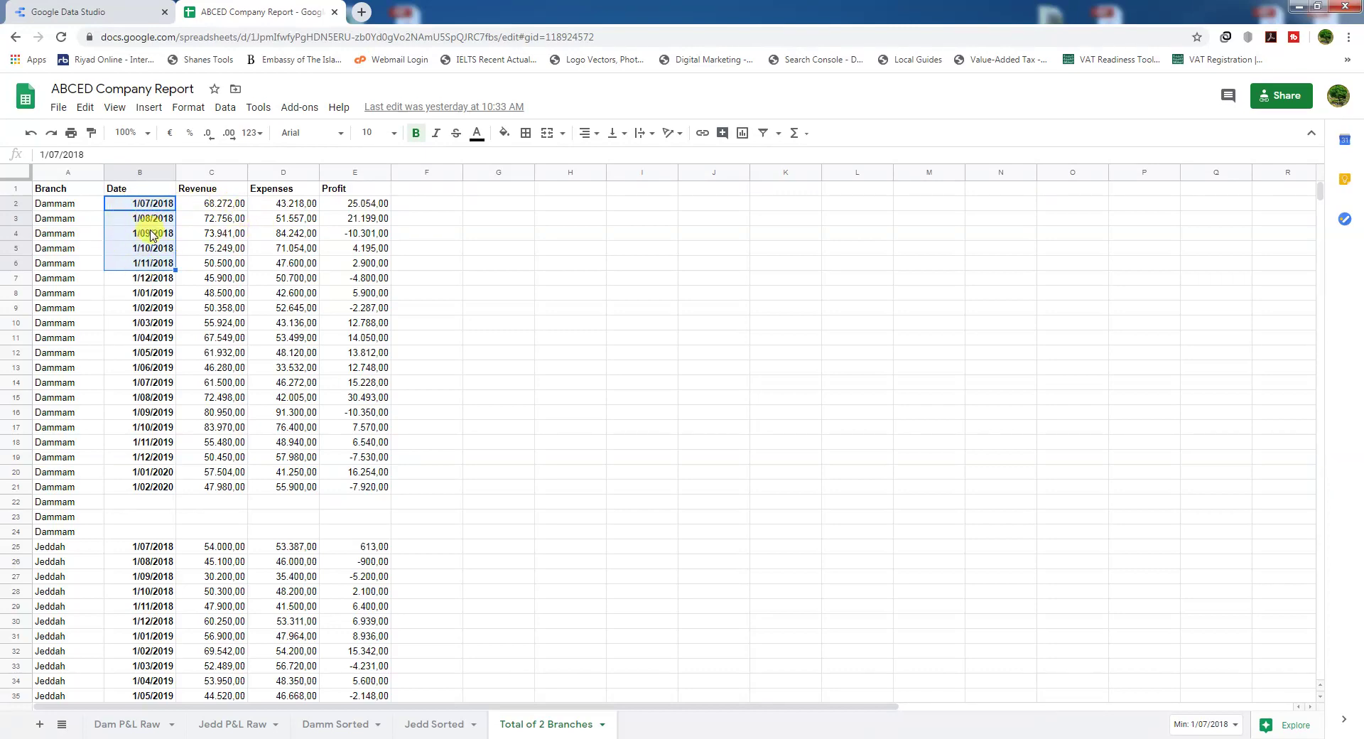
left_click(179, 341)
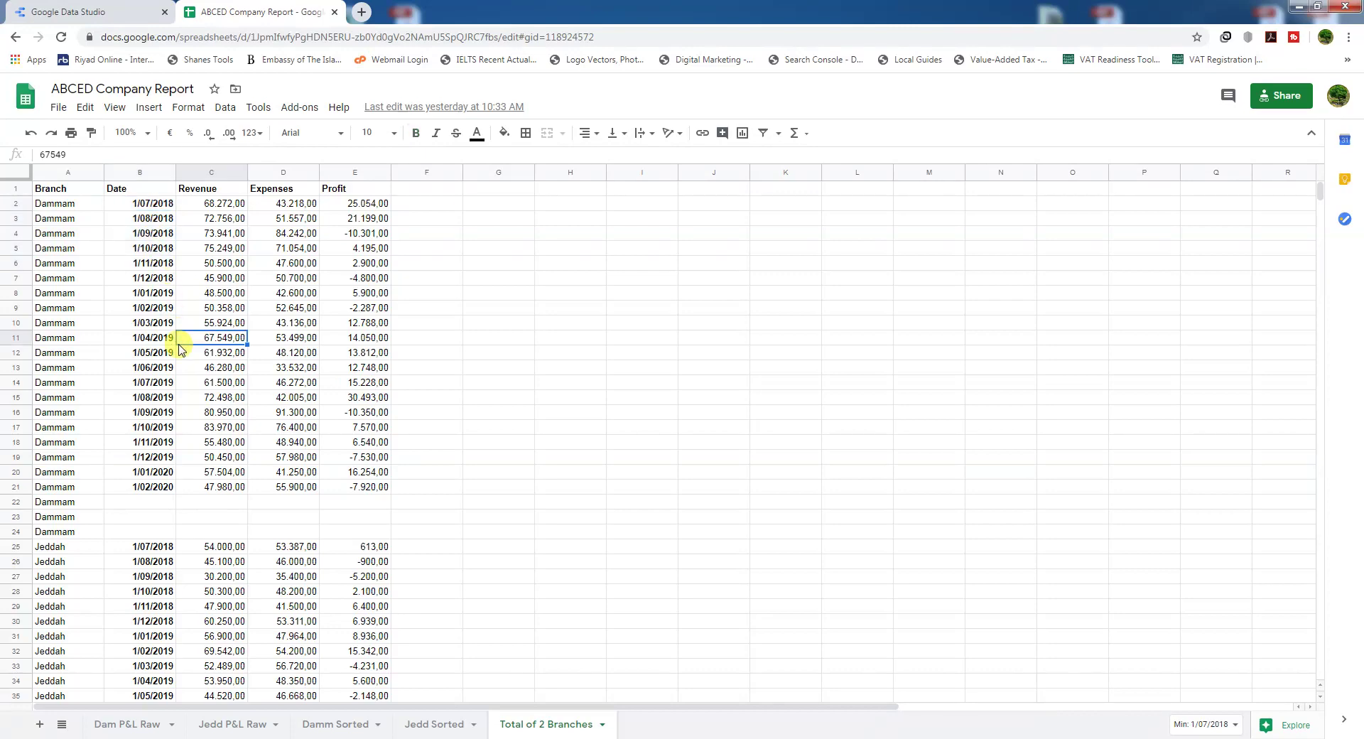
Step: Return to Data Studio and open the Financial Report of ABCED Company for editing
left_click(102, 9)
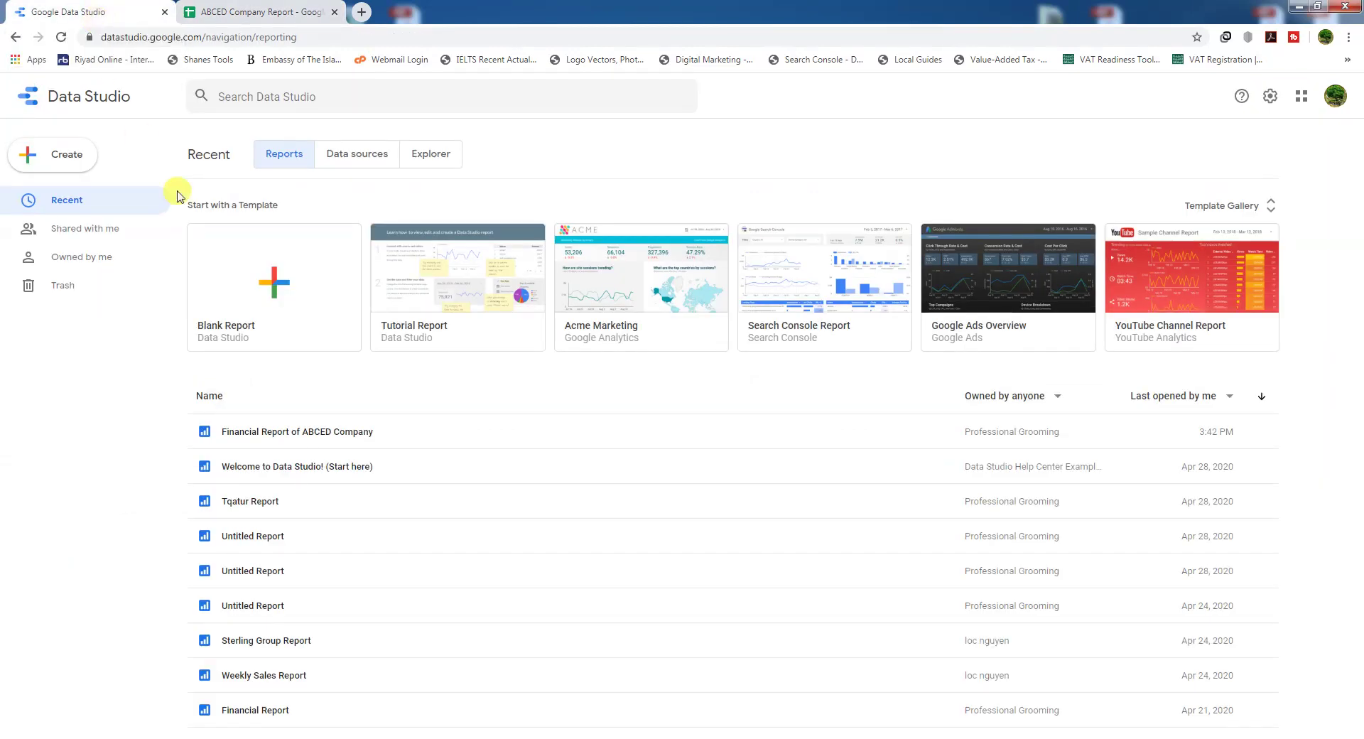
left_click(240, 433)
left_click(1212, 103)
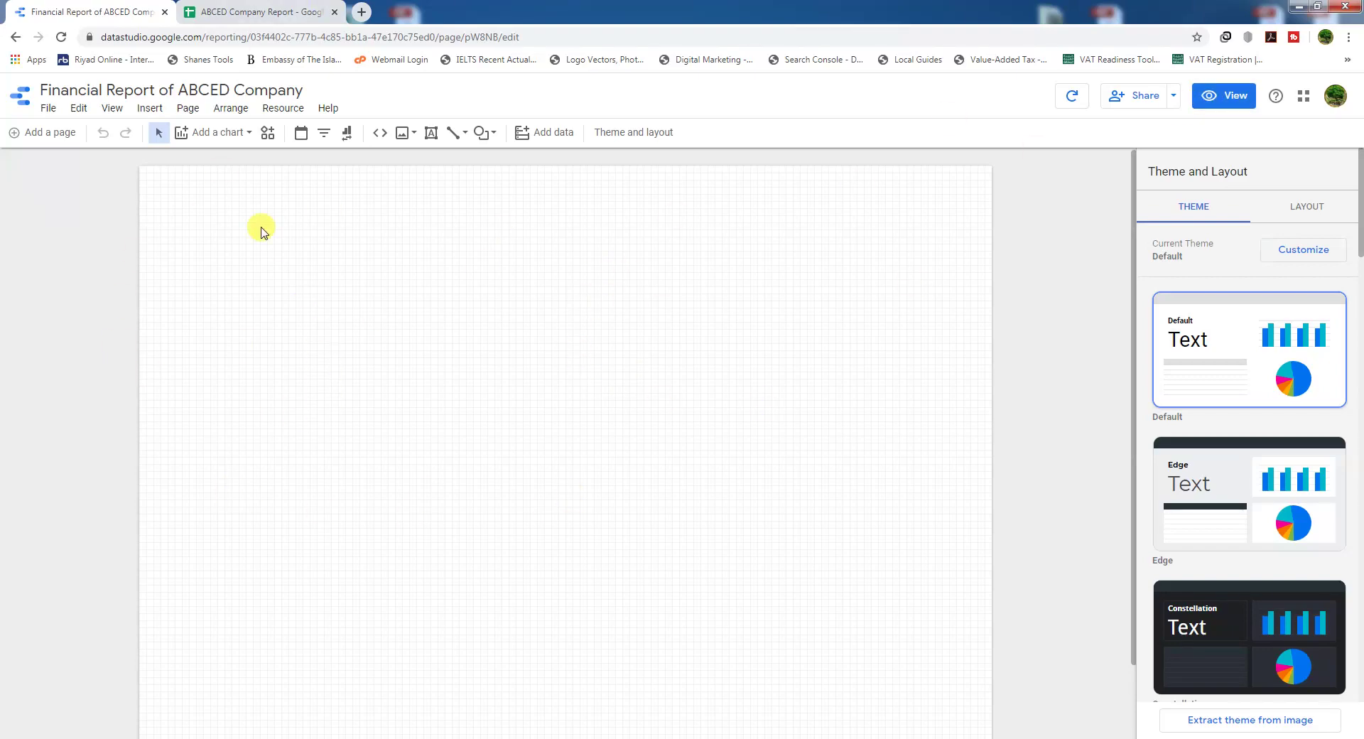
Step: Add a time series chart to the upper-left area of the blank report page
left_click(235, 135)
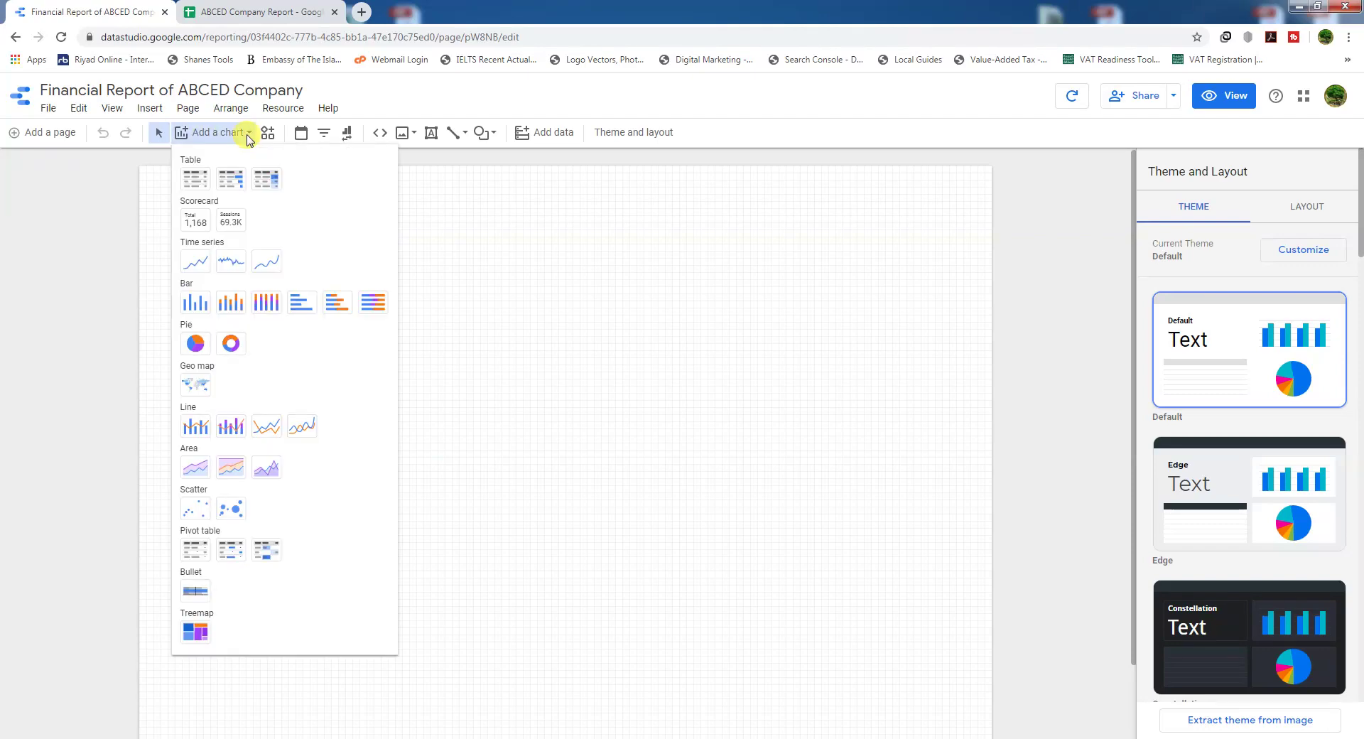
left_click(197, 257)
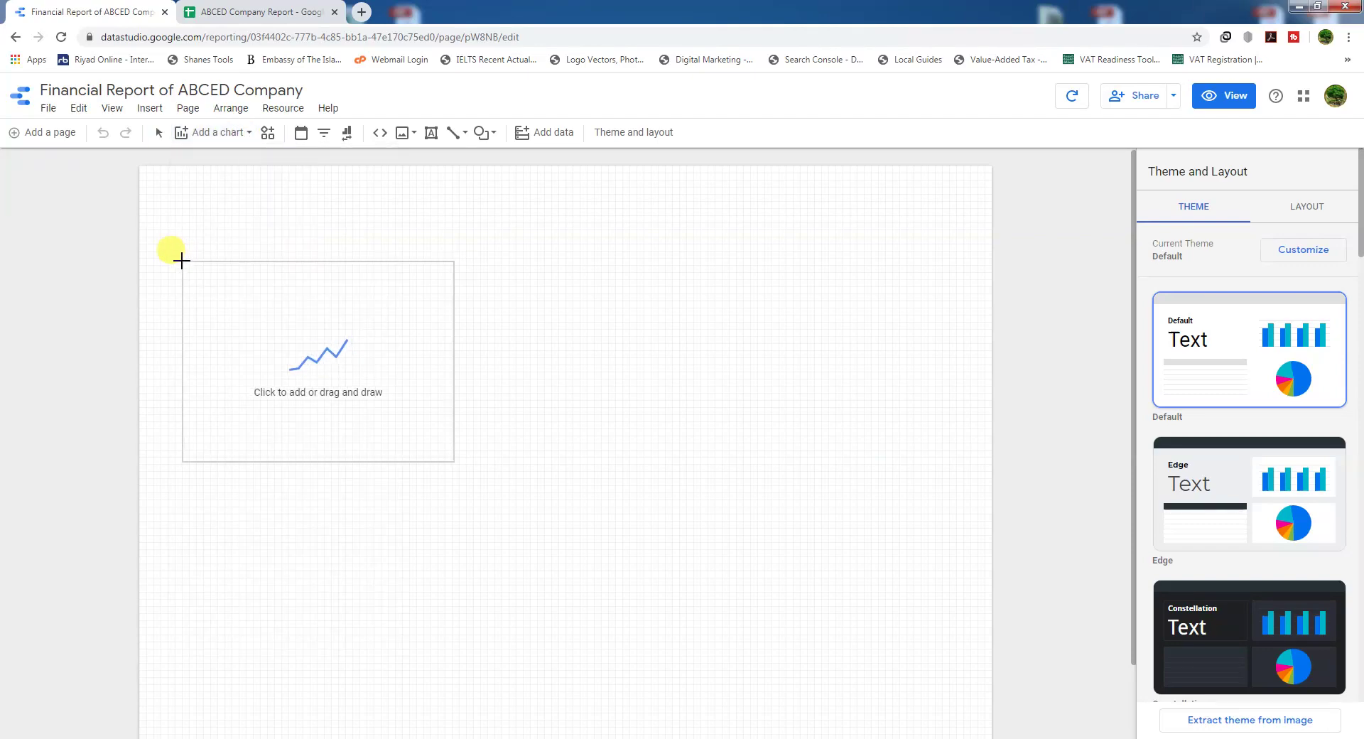
left_click_drag(179, 255, 548, 419)
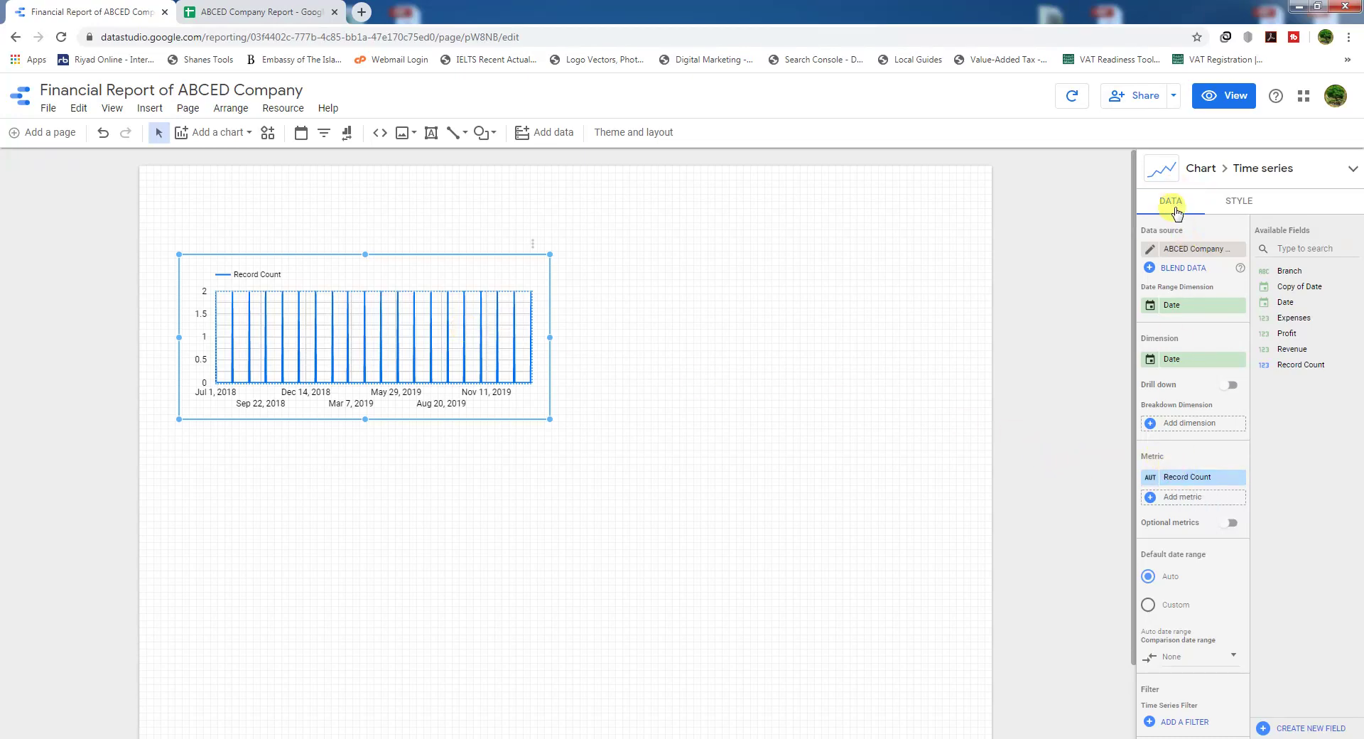
Step: Replace the time series chart's Record Count metric with Revenue
left_click(1180, 477)
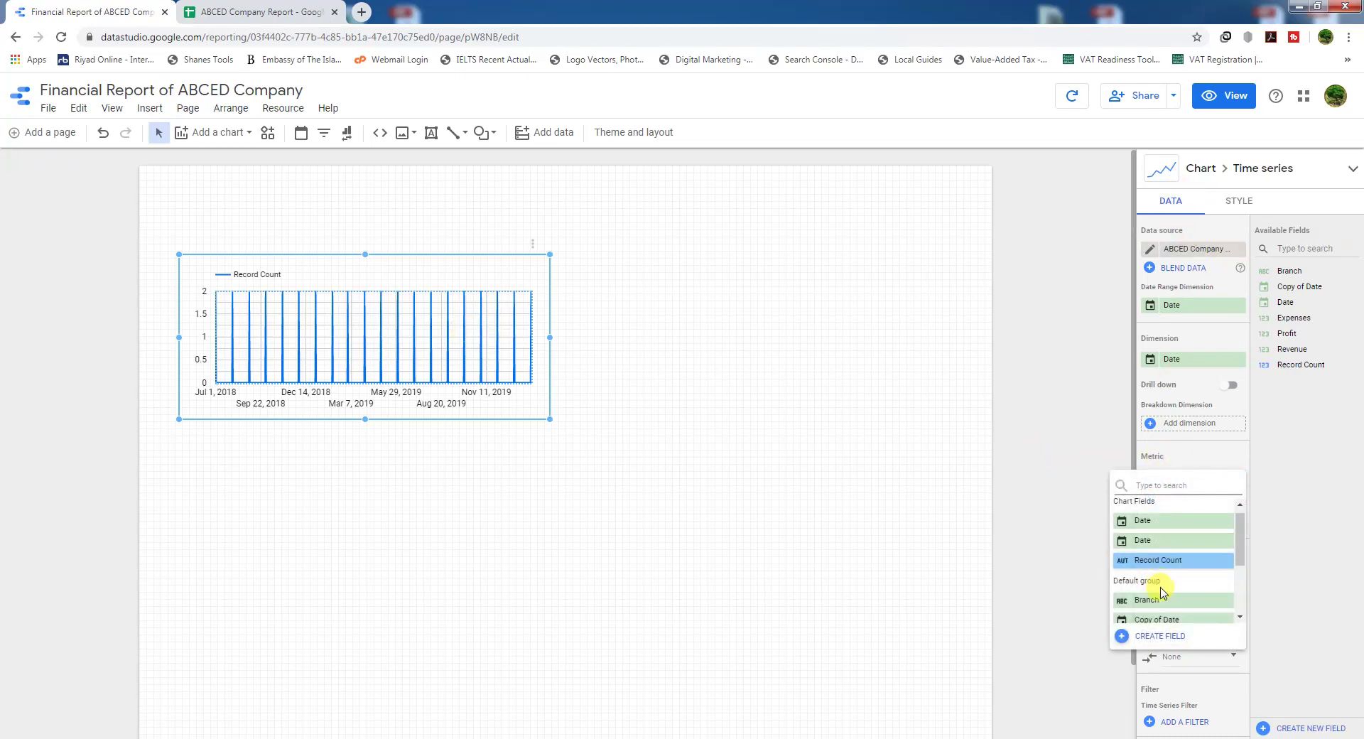
scroll(1158, 592, "down", 3)
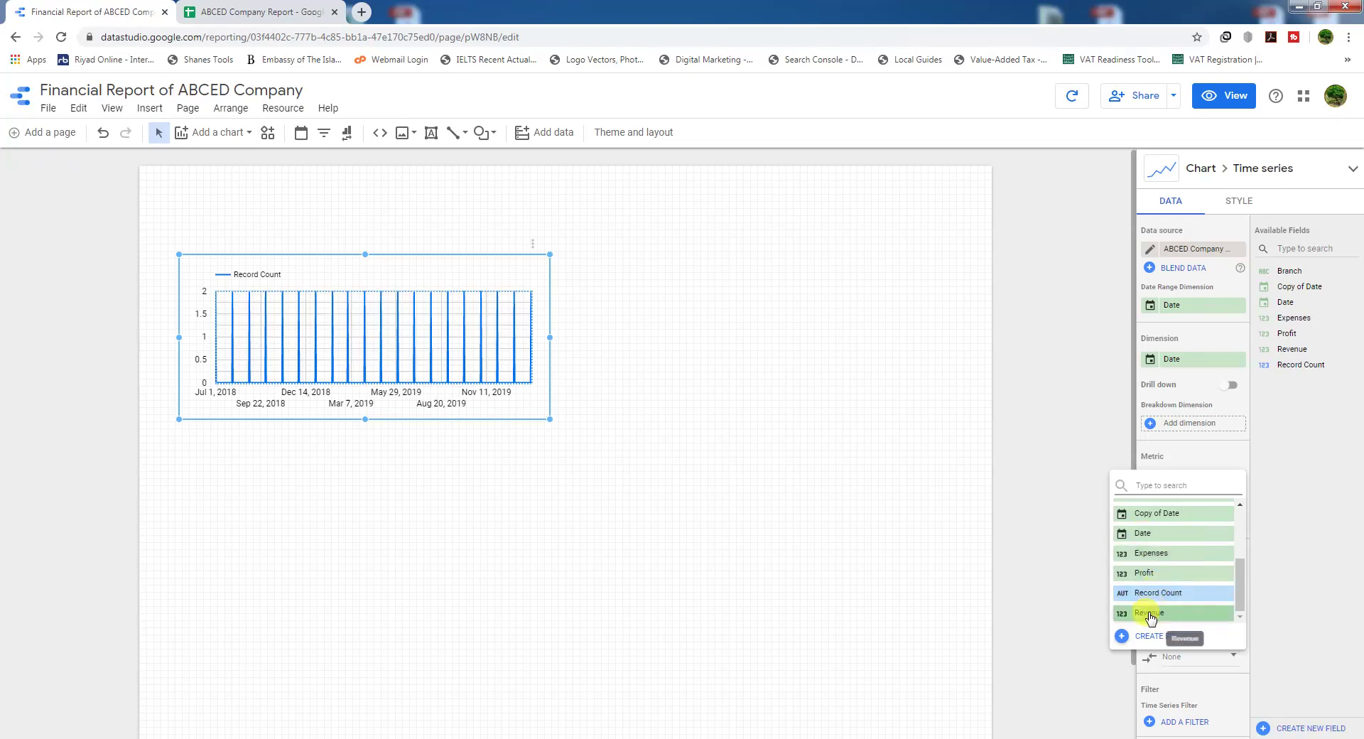
left_click(1151, 612)
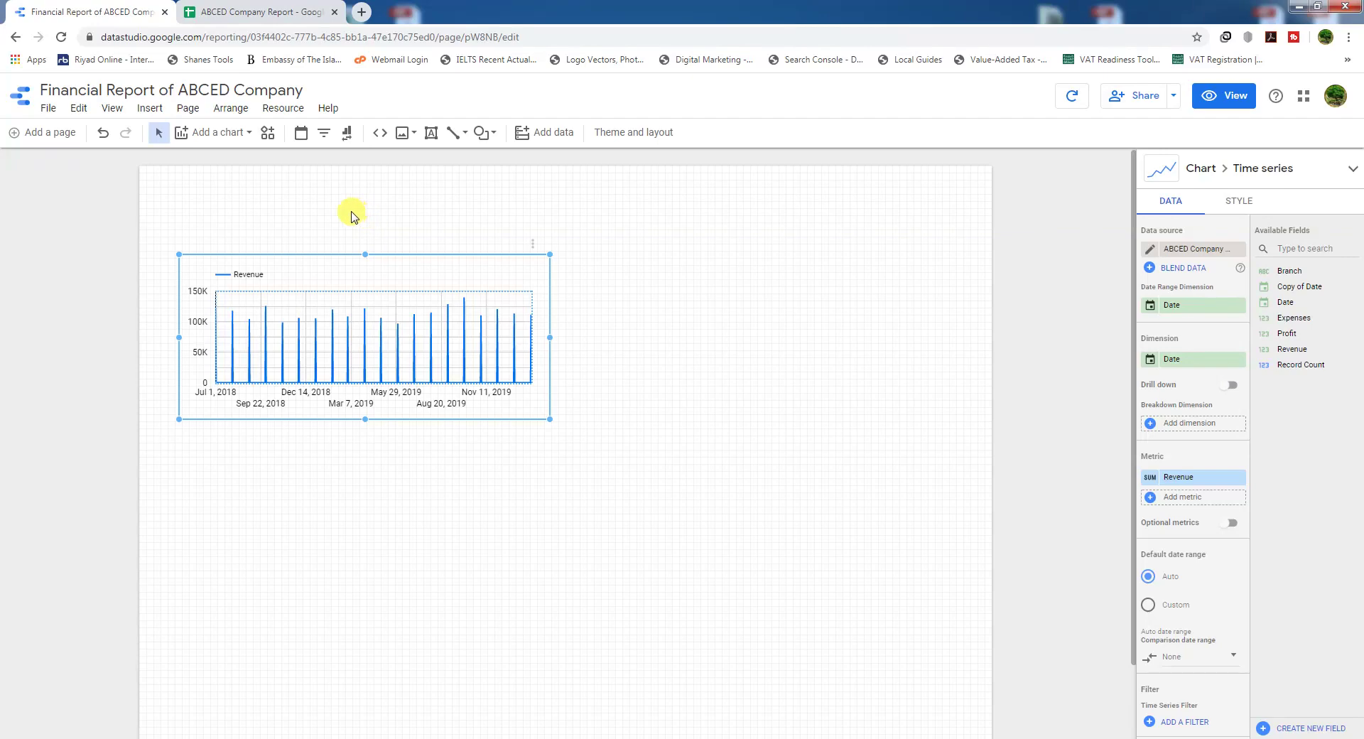
left_click(616, 263)
Step: Remove the existing Copy of Date field from the report's ABCED Company Report - Total of 2 Branches data source
left_click(279, 108)
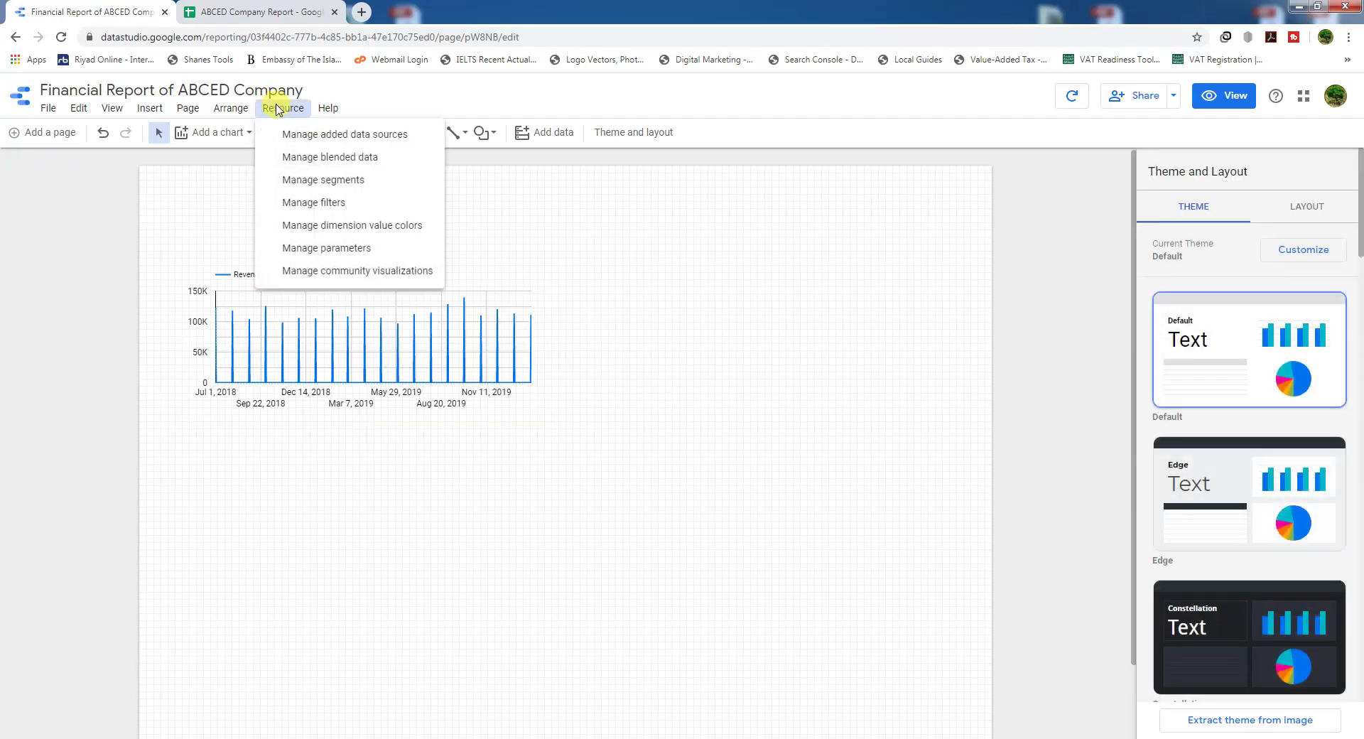
left_click(339, 134)
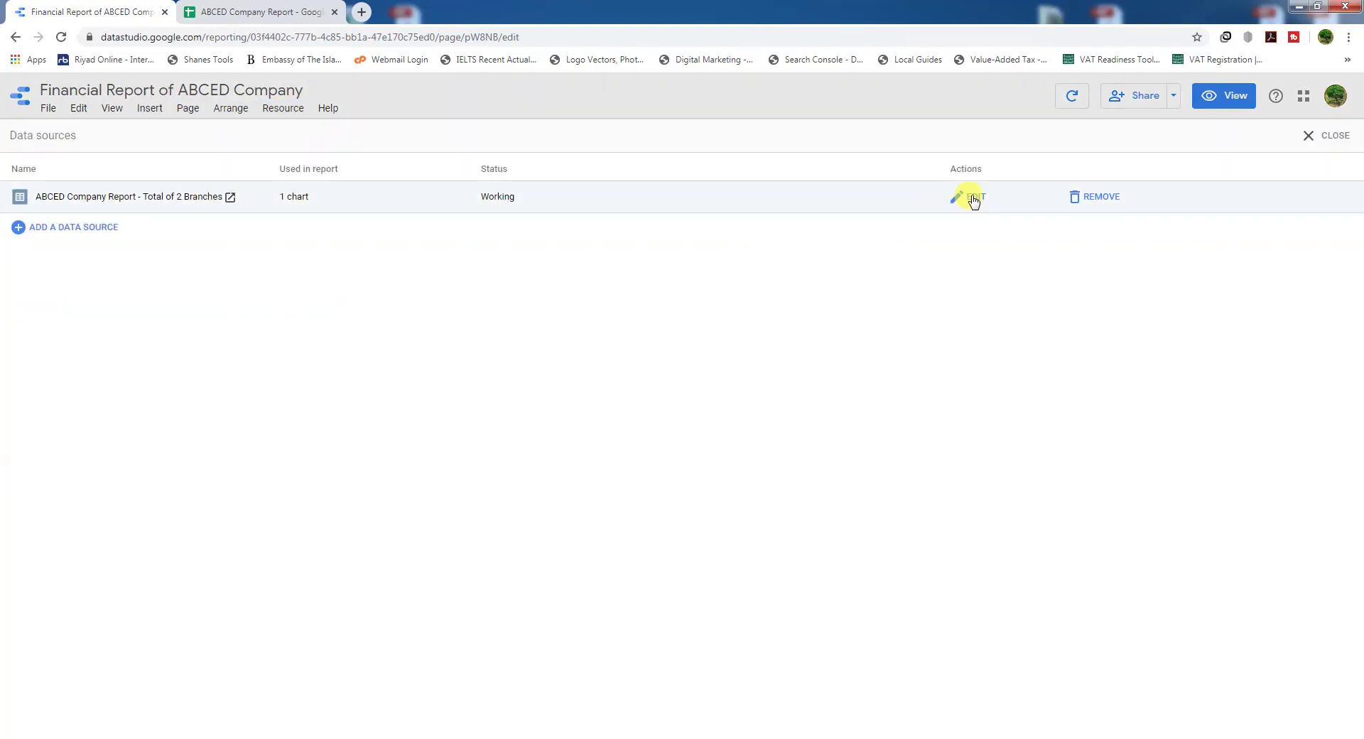
left_click(973, 199)
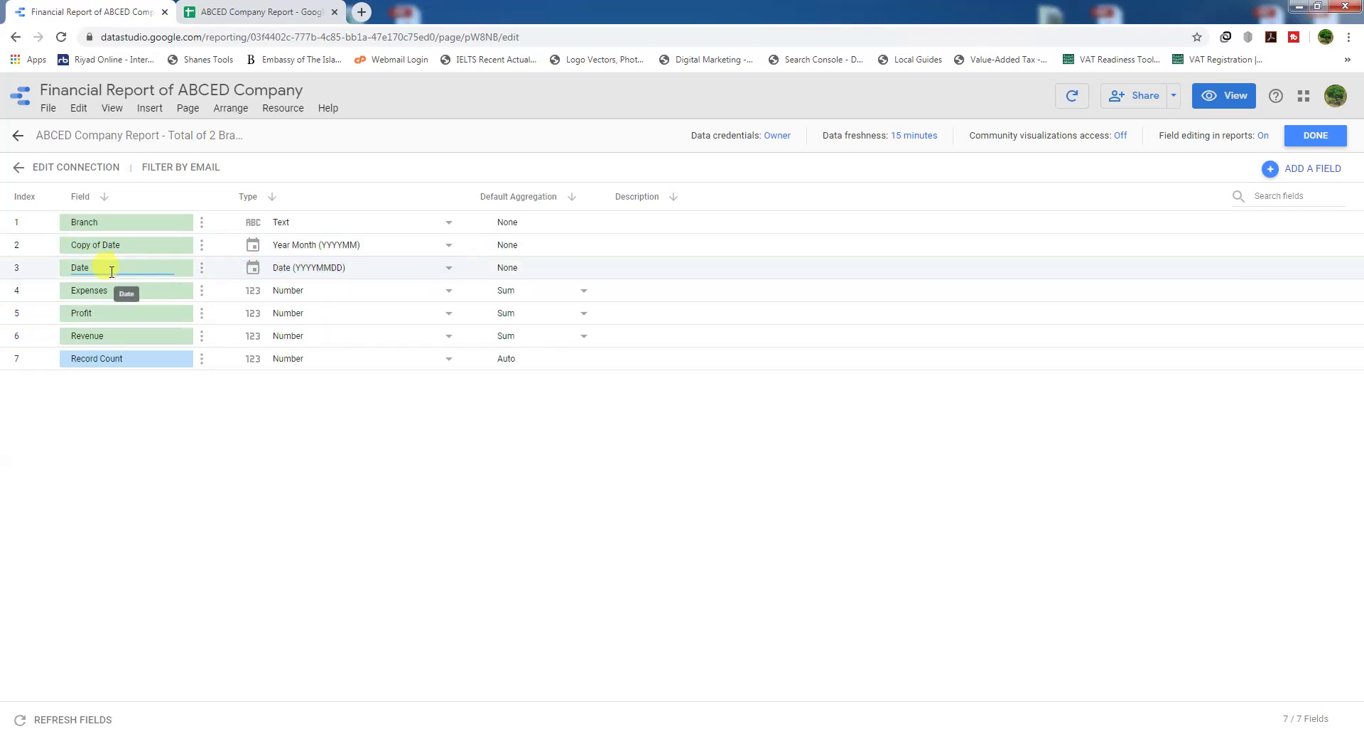
left_click(202, 247)
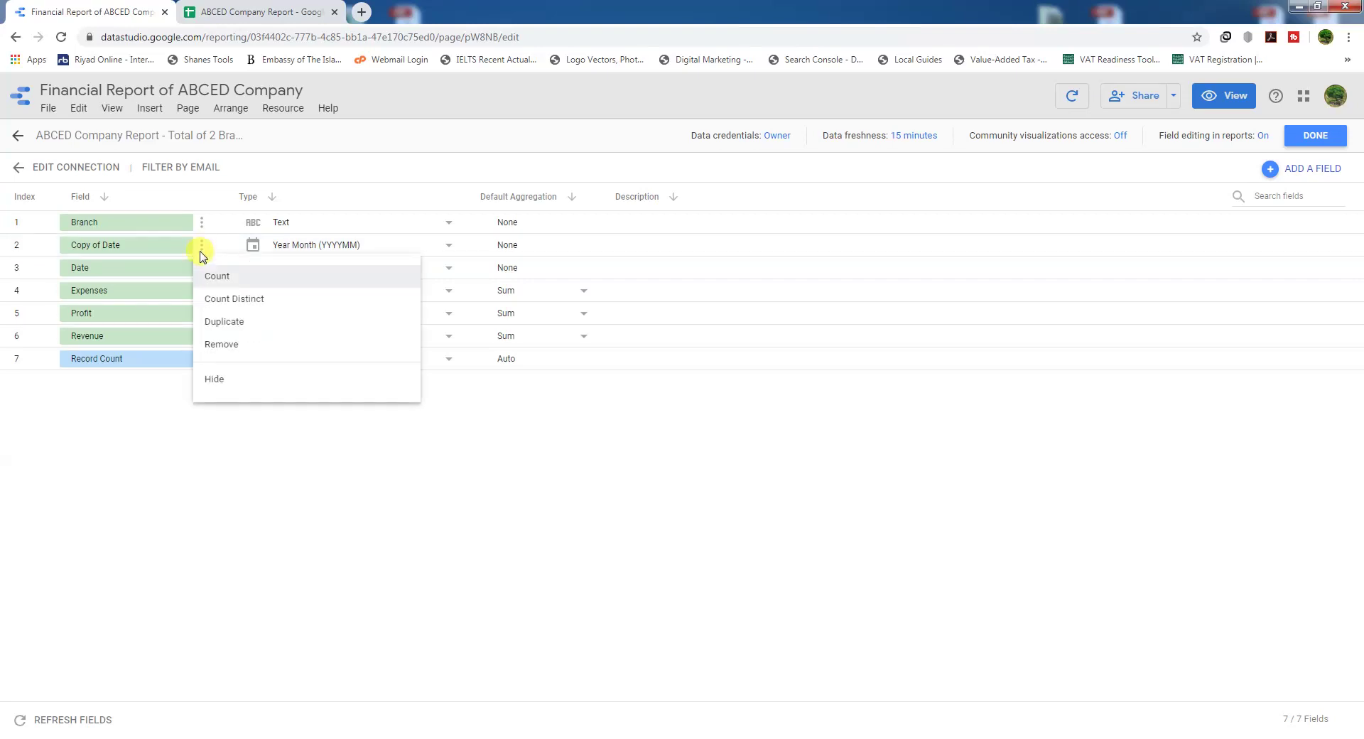
left_click(227, 343)
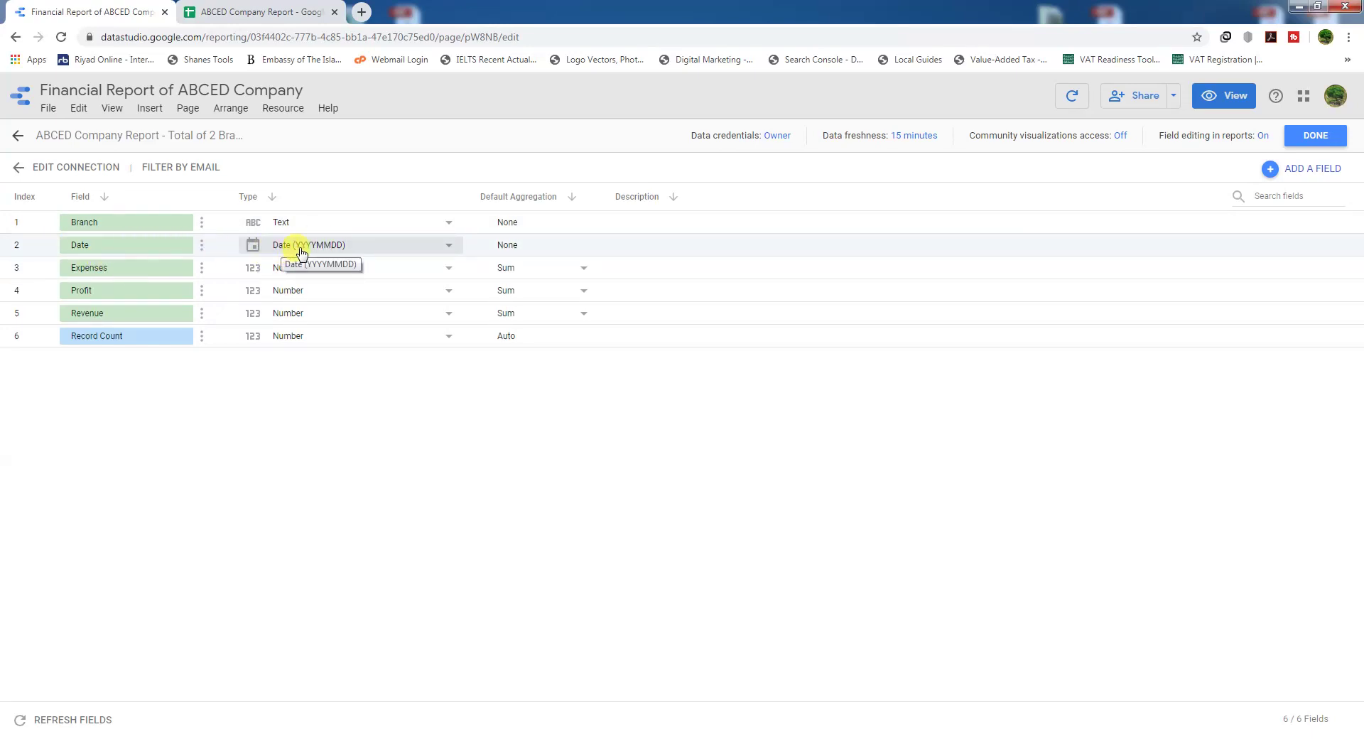
Step: Duplicate the Date field, set the copy's type to Year Month (YYYYMM), and return to the report
left_click(202, 250)
left_click(217, 321)
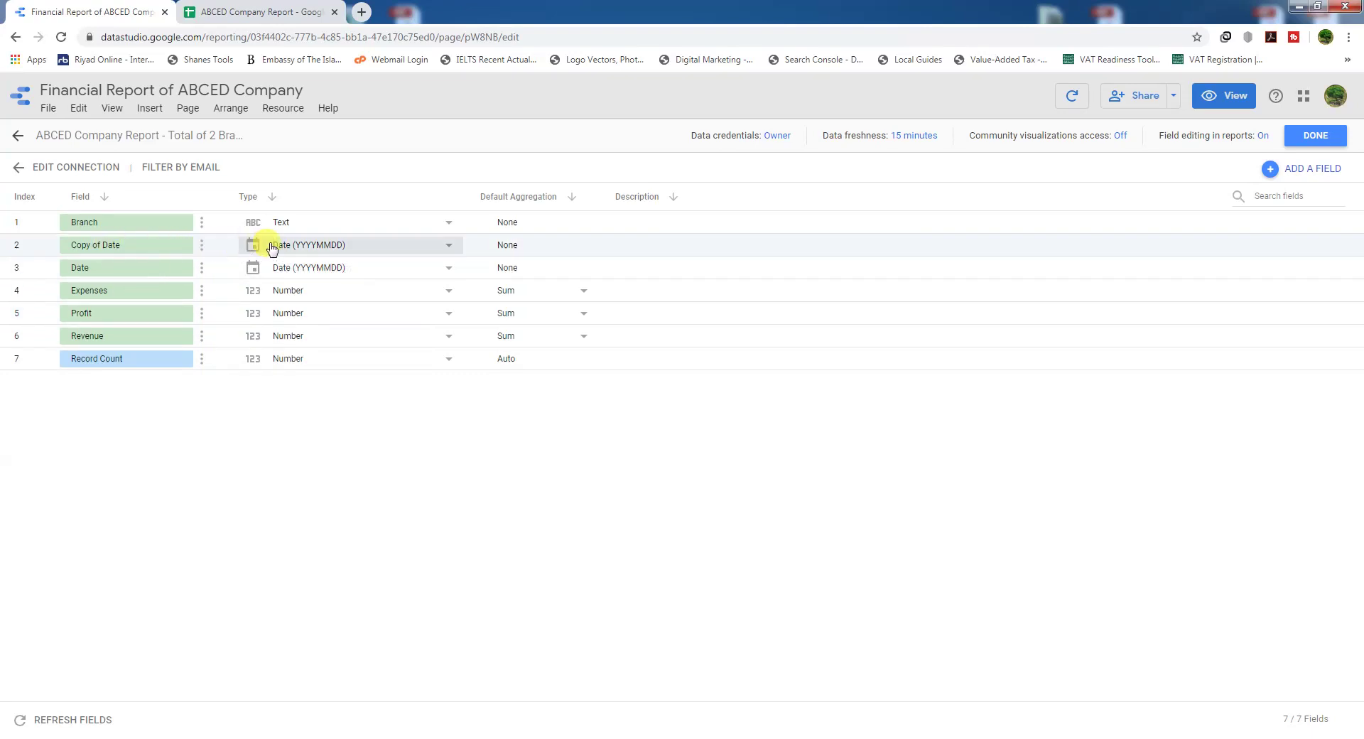
left_click(387, 249)
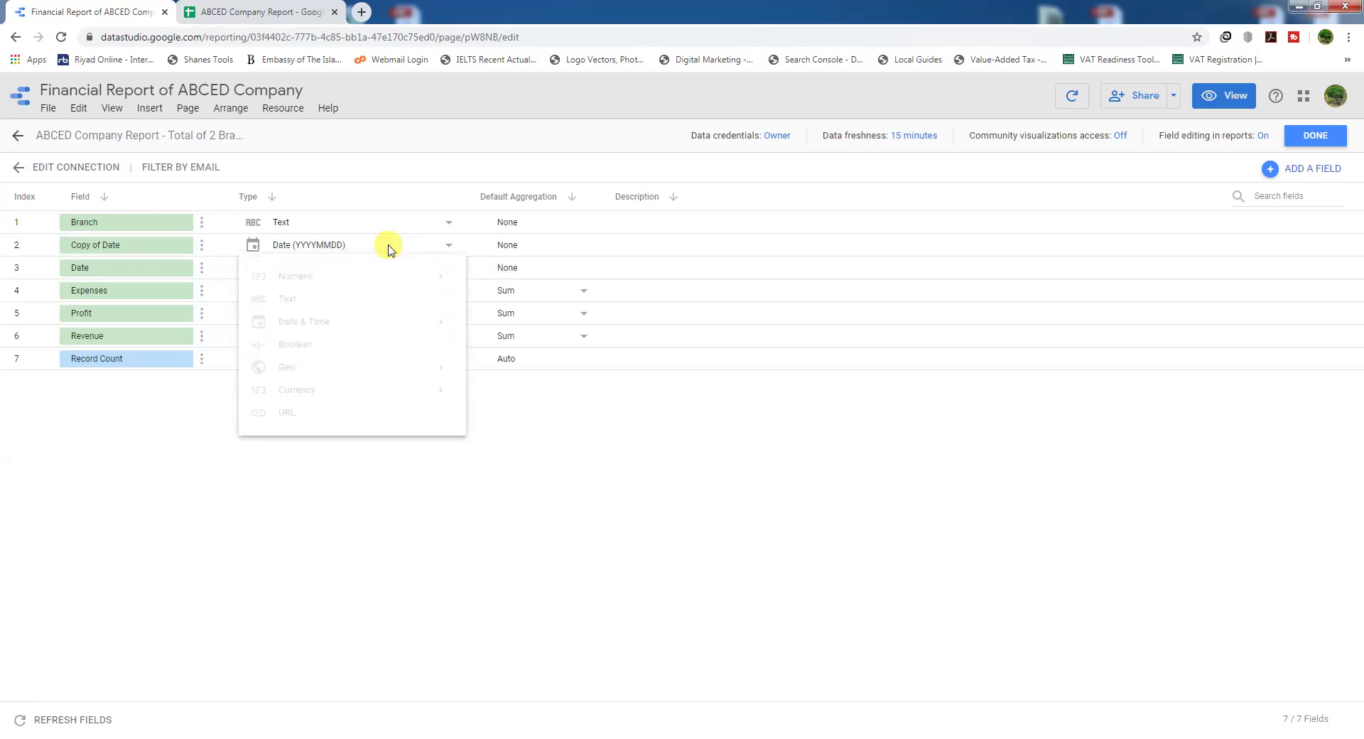
mouse_move(325, 326)
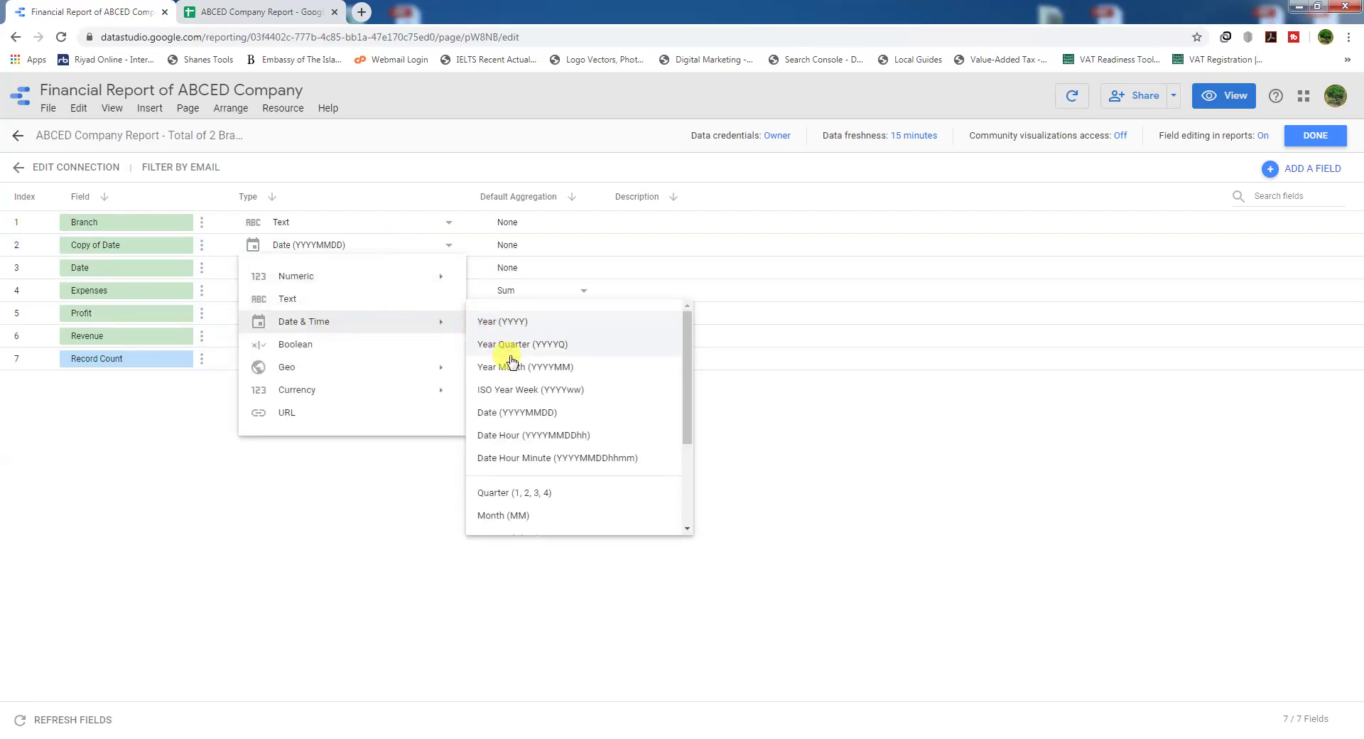
left_click(547, 369)
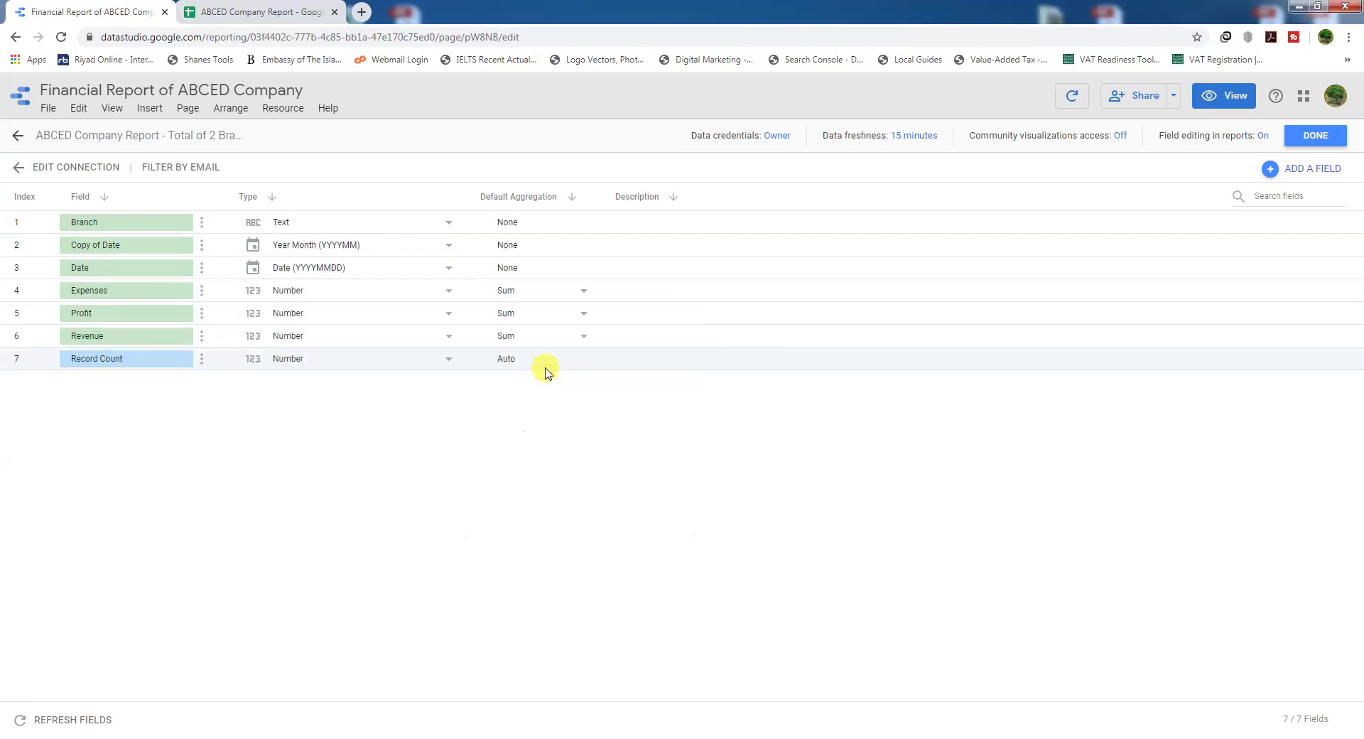
left_click(1319, 136)
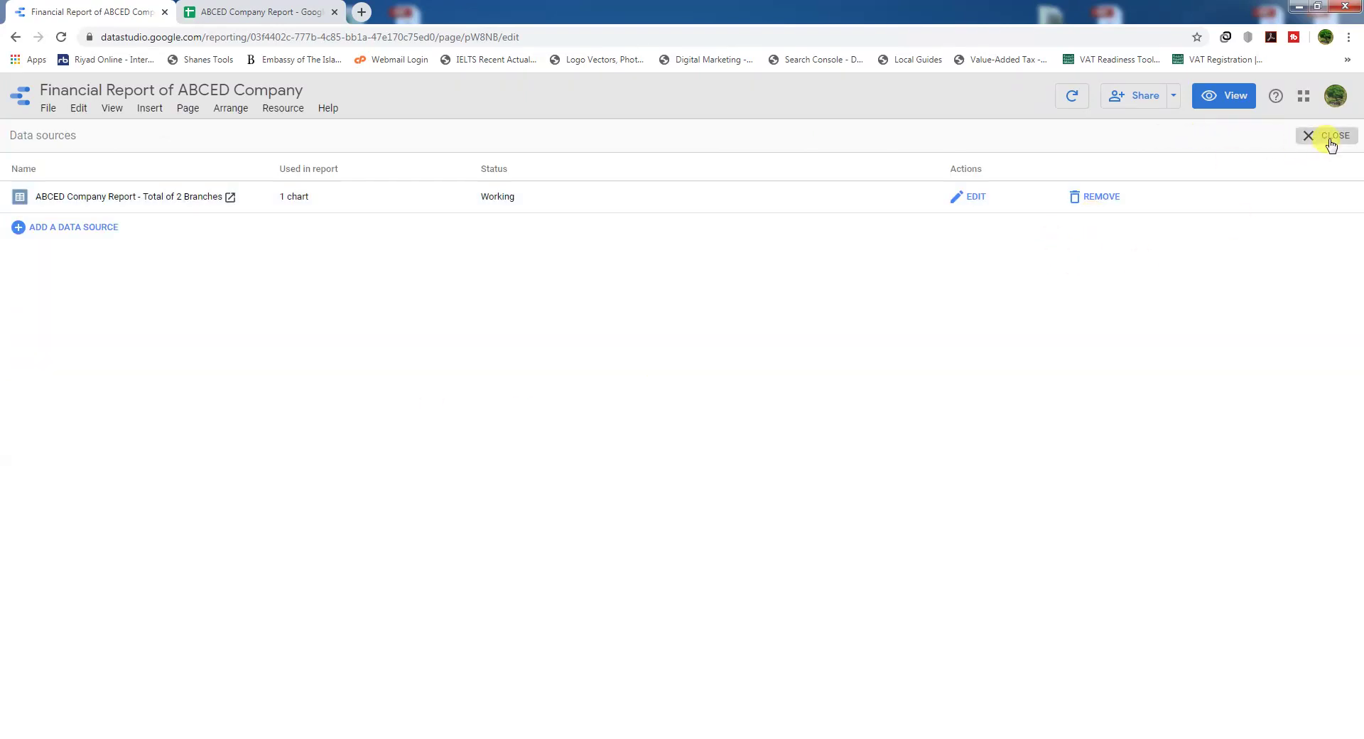
left_click(1329, 136)
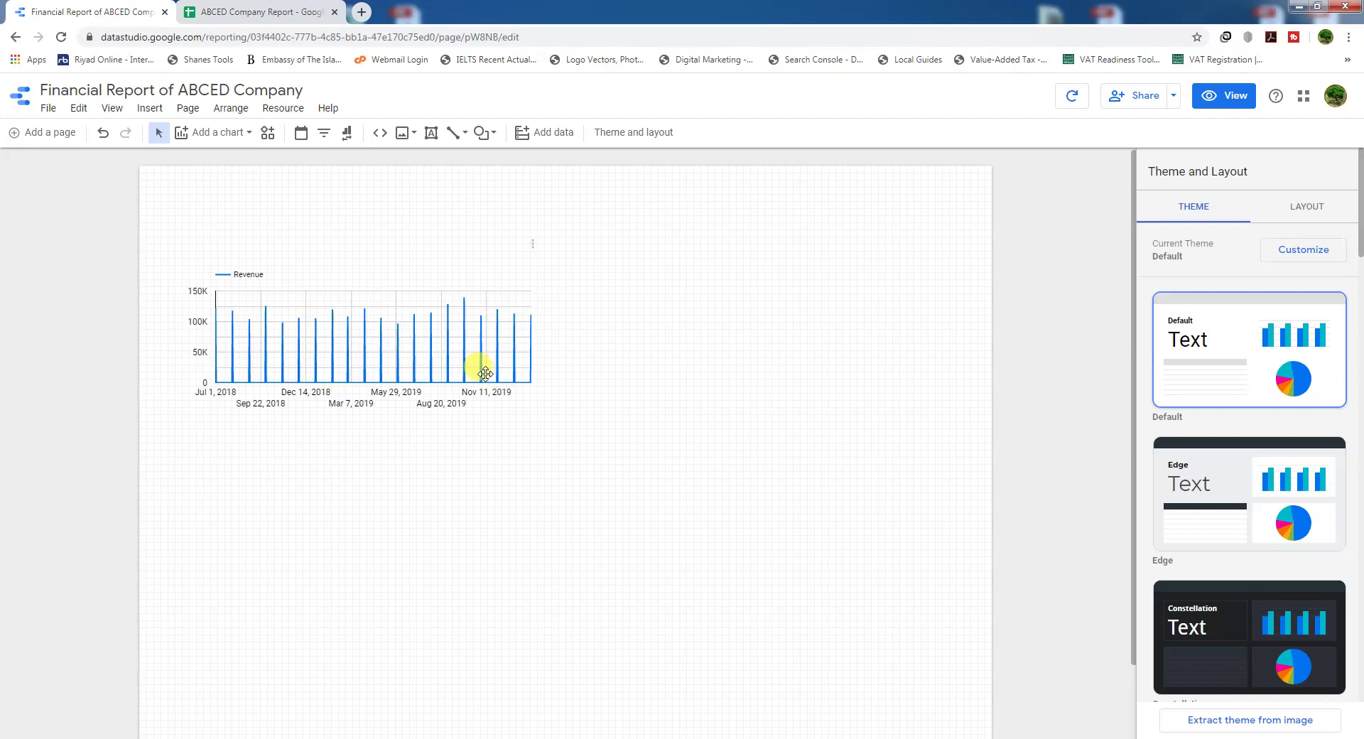
Step: Set the time series chart's dimension to Copy of Date
left_click(411, 382)
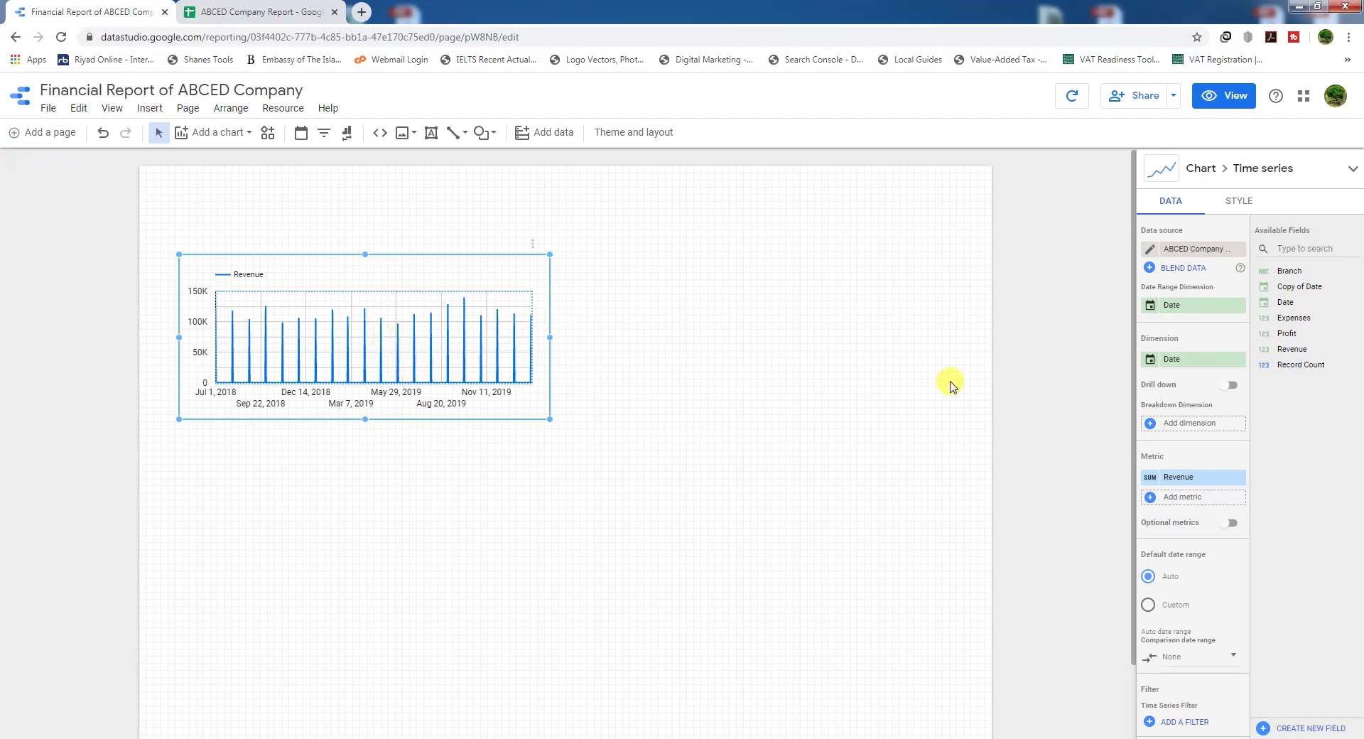
left_click(1176, 359)
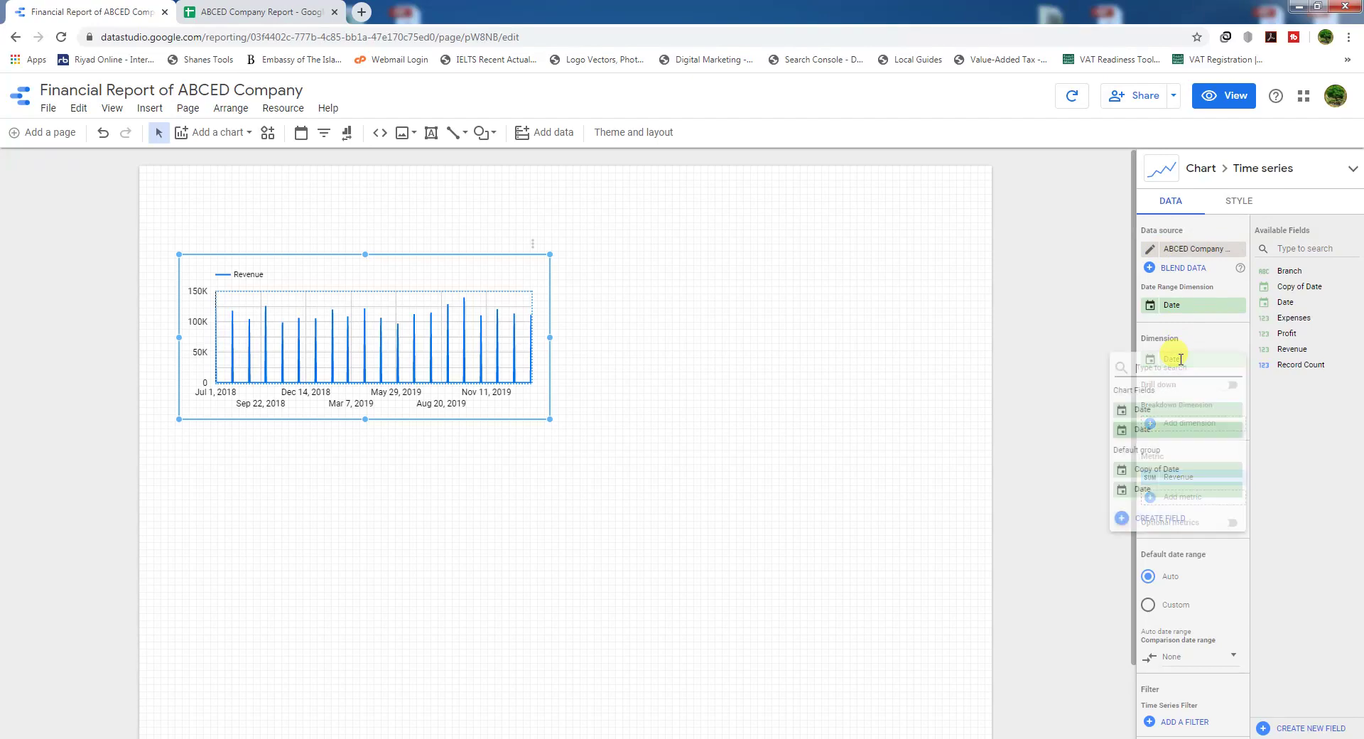
left_click(1163, 470)
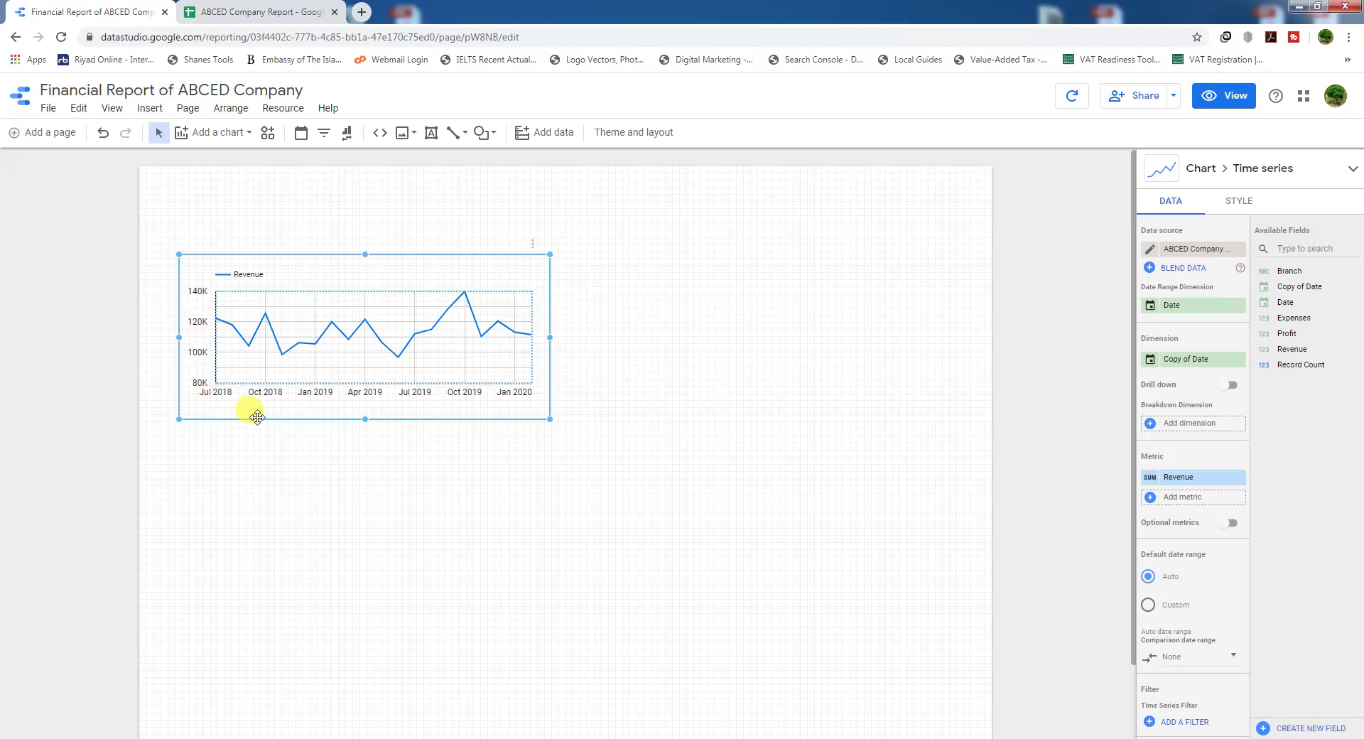
Step: Preview the report in view mode, inspect monthly revenue points on the line chart, and return to editing
left_click(1199, 105)
mouse_move(331, 293)
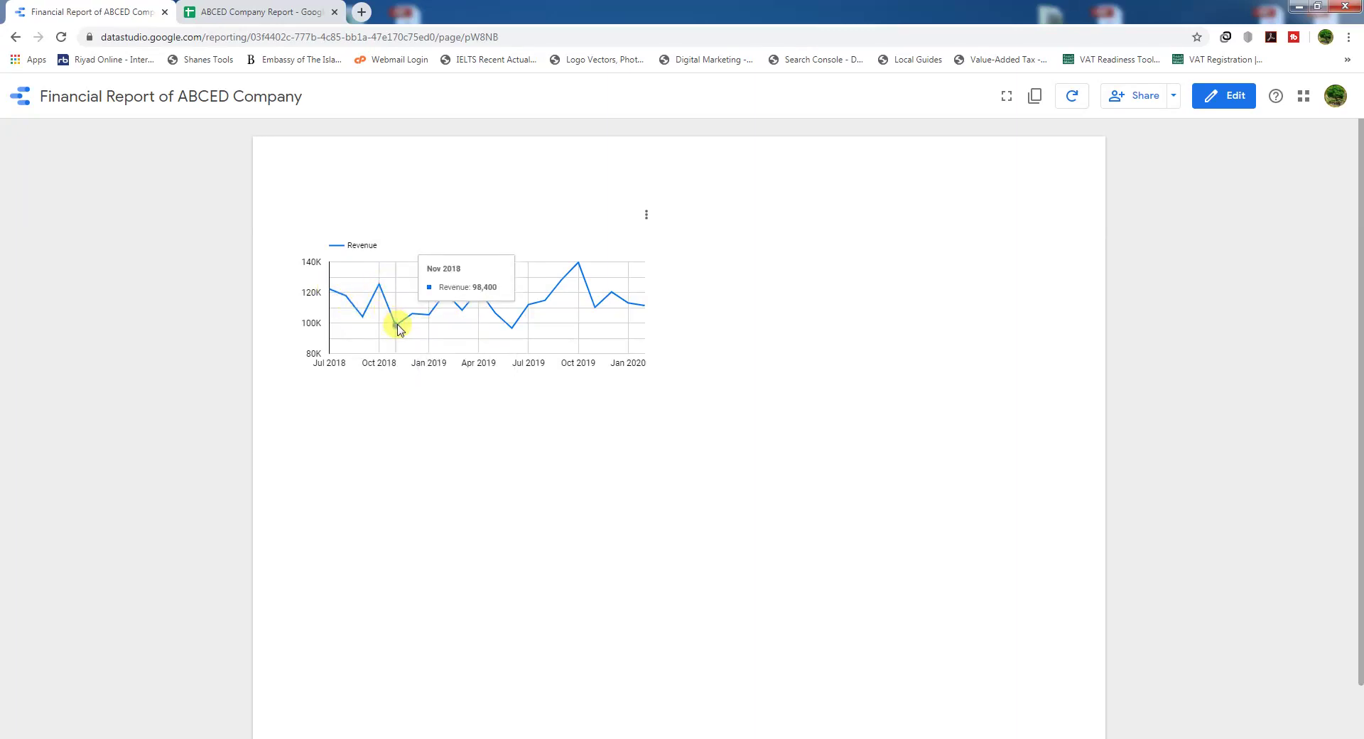
left_click(1224, 101)
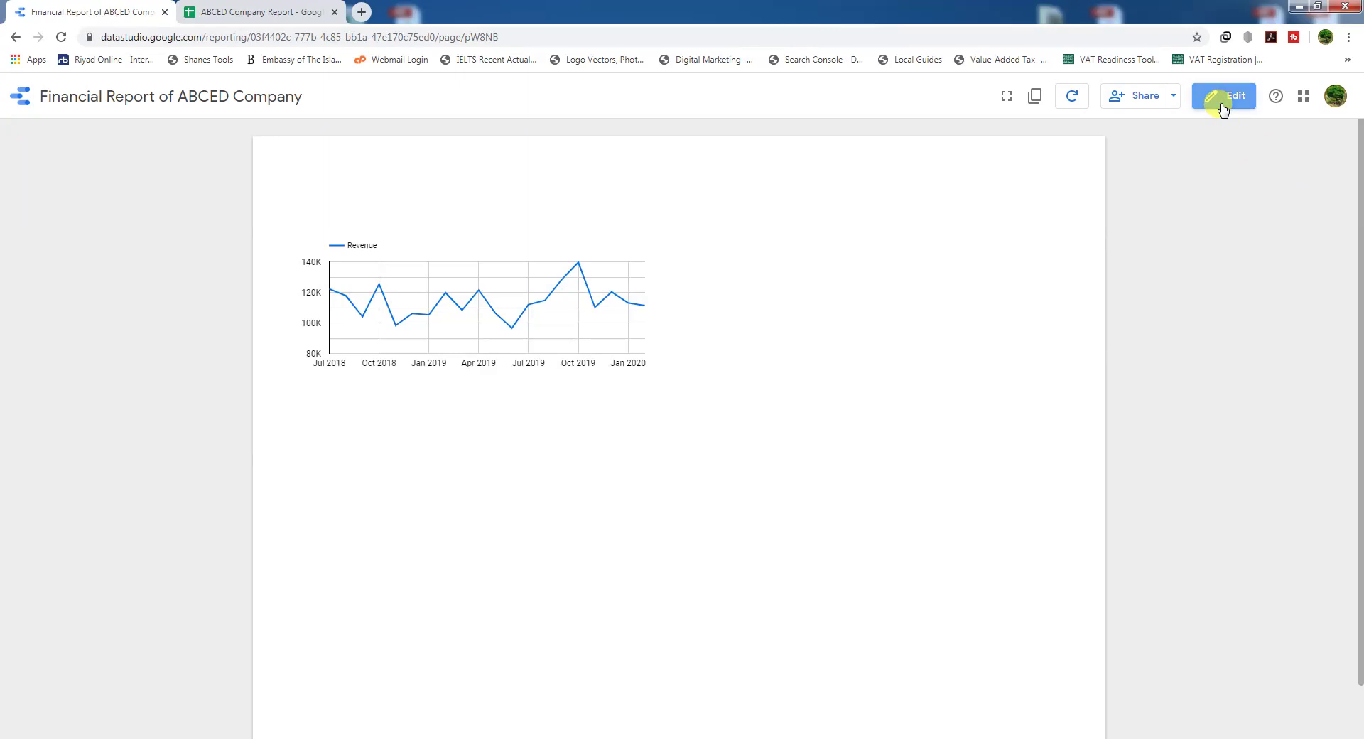
Step: Change the chart's Revenue series style to bars and check it in view mode before resuming editing
left_click(381, 328)
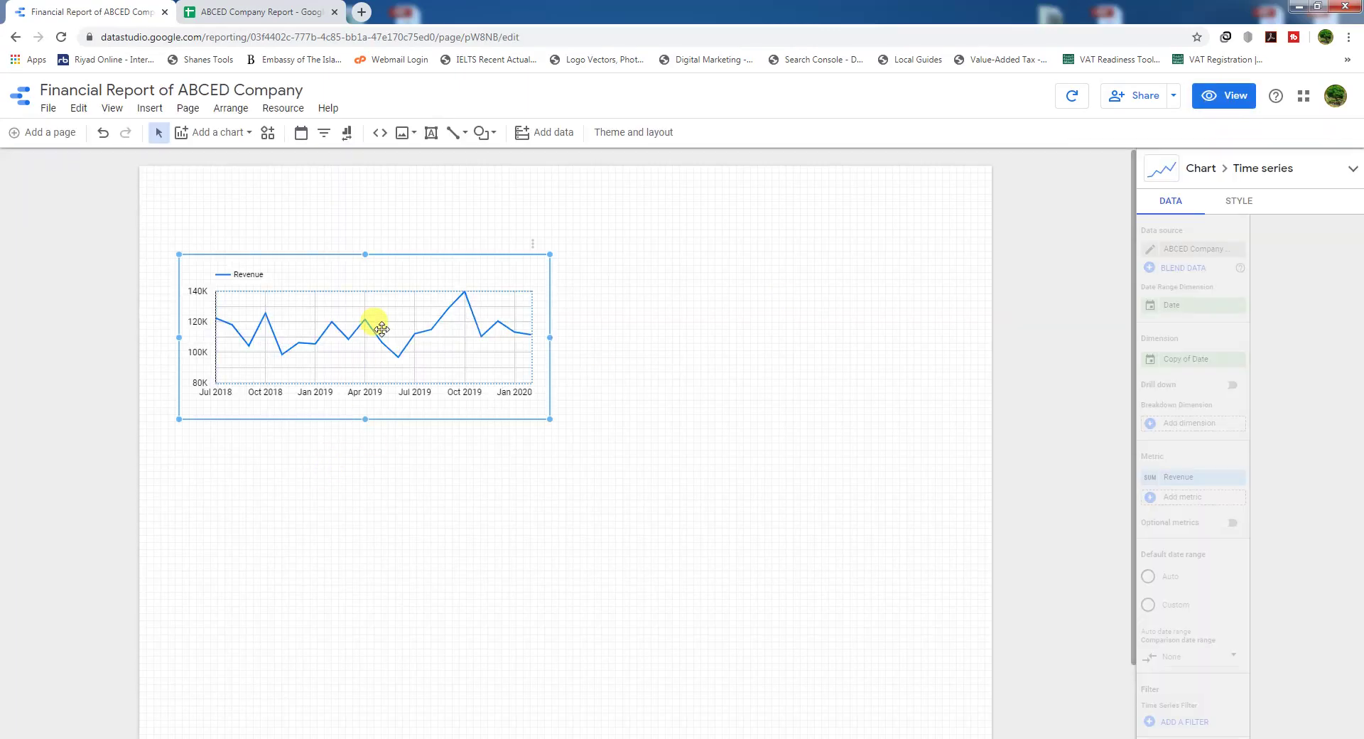
left_click(1241, 203)
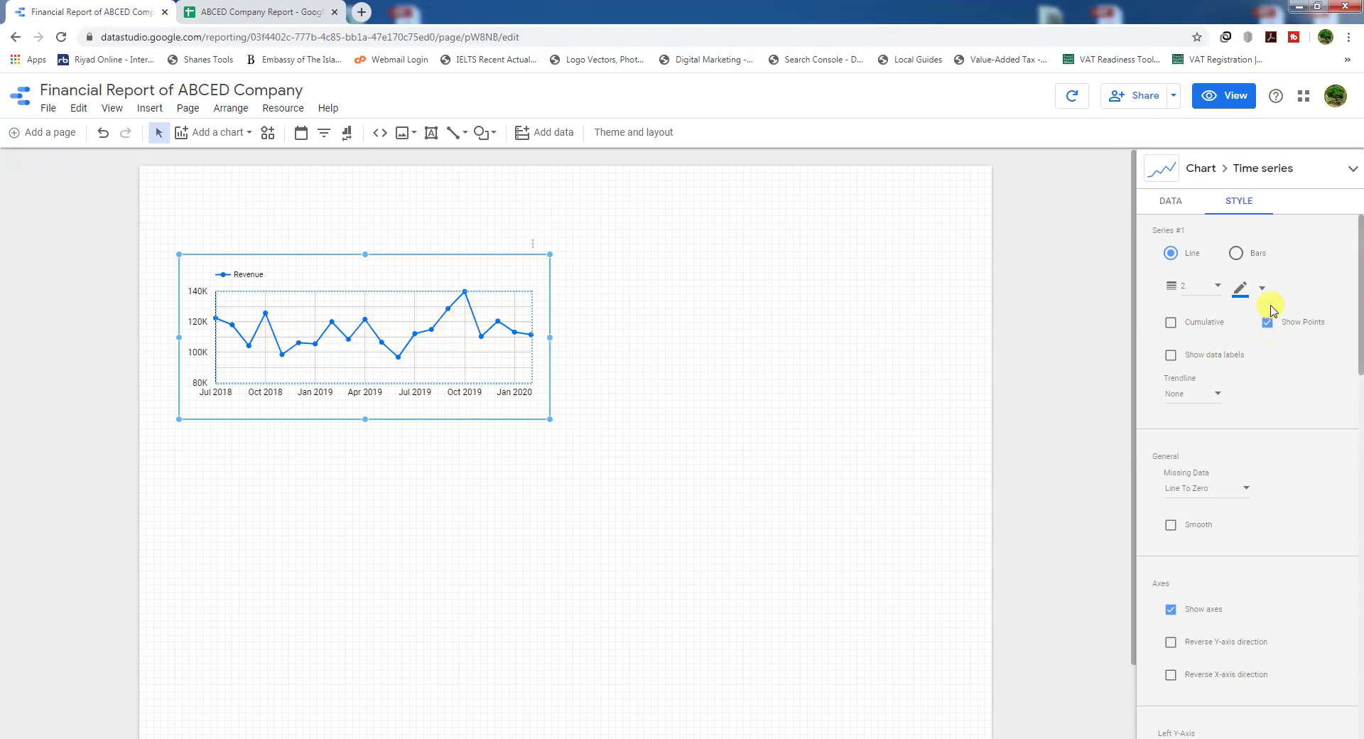
left_click(1236, 254)
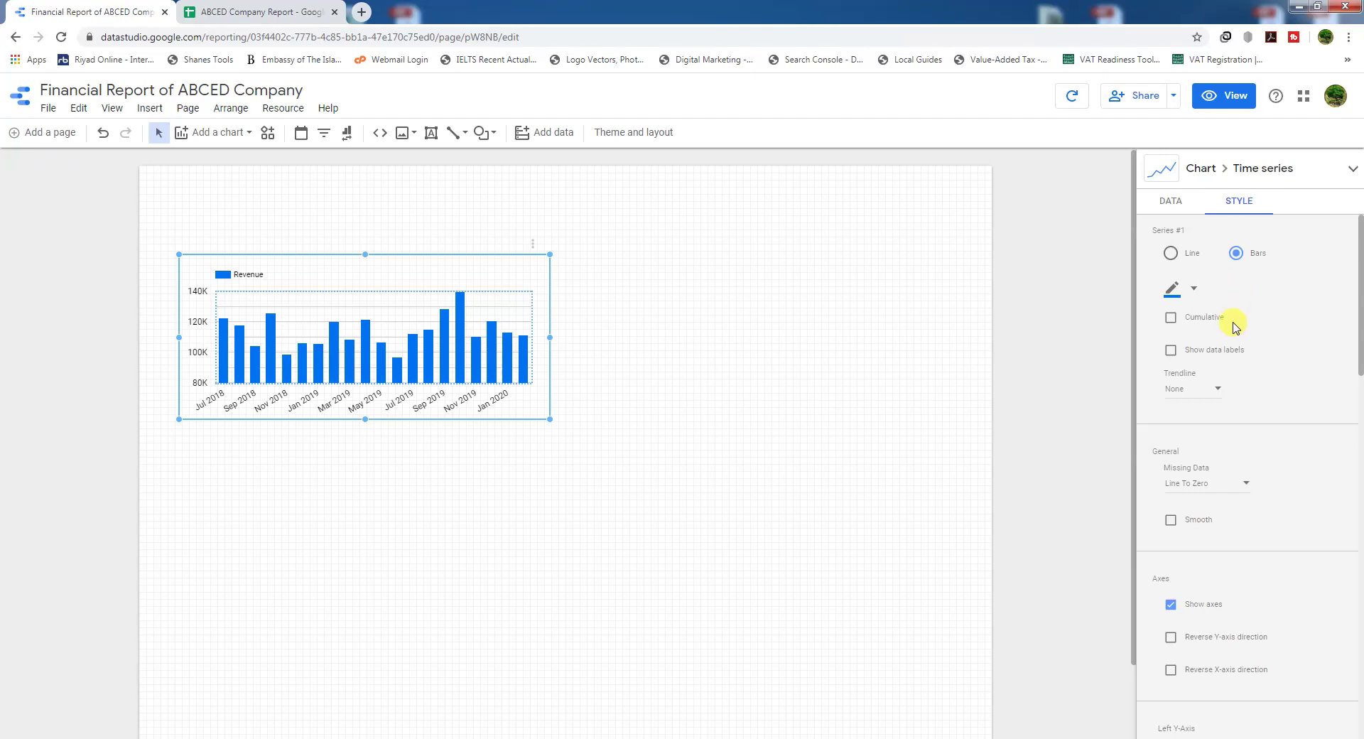
left_click(1223, 95)
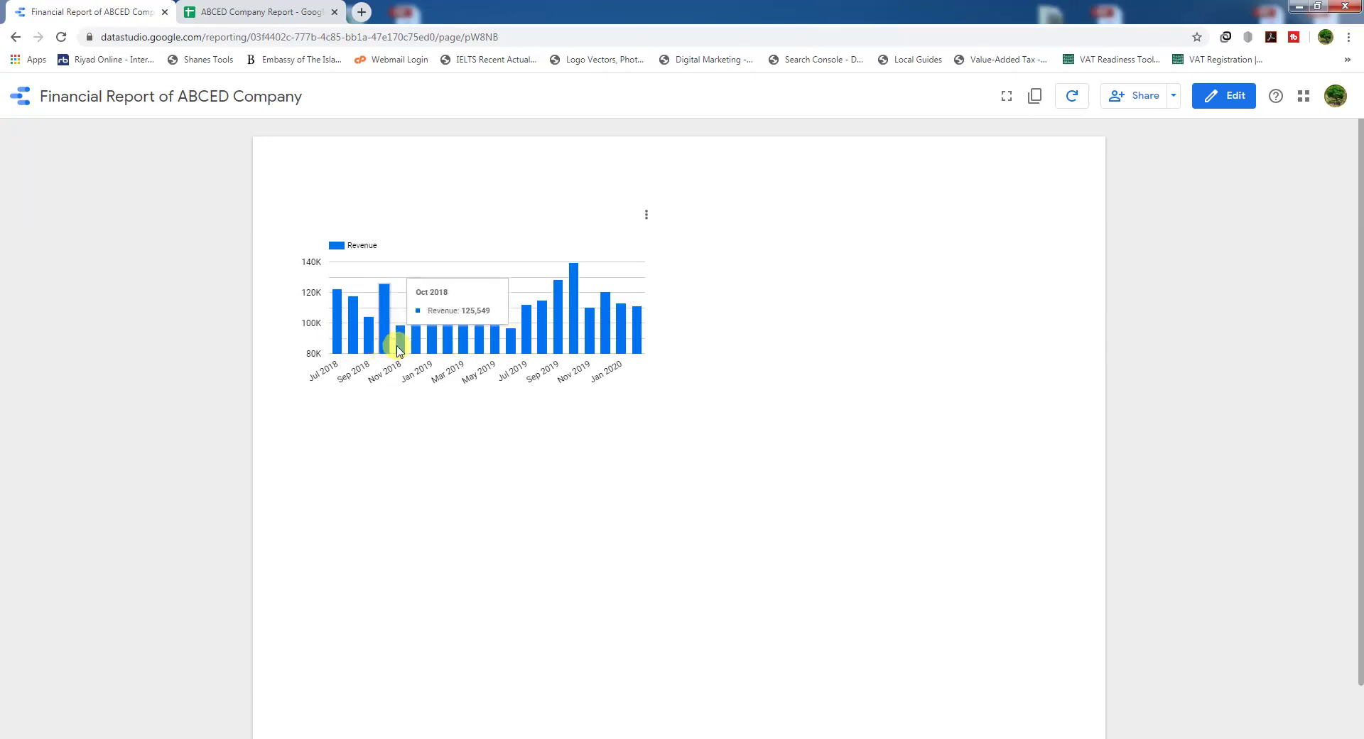
left_click(1224, 98)
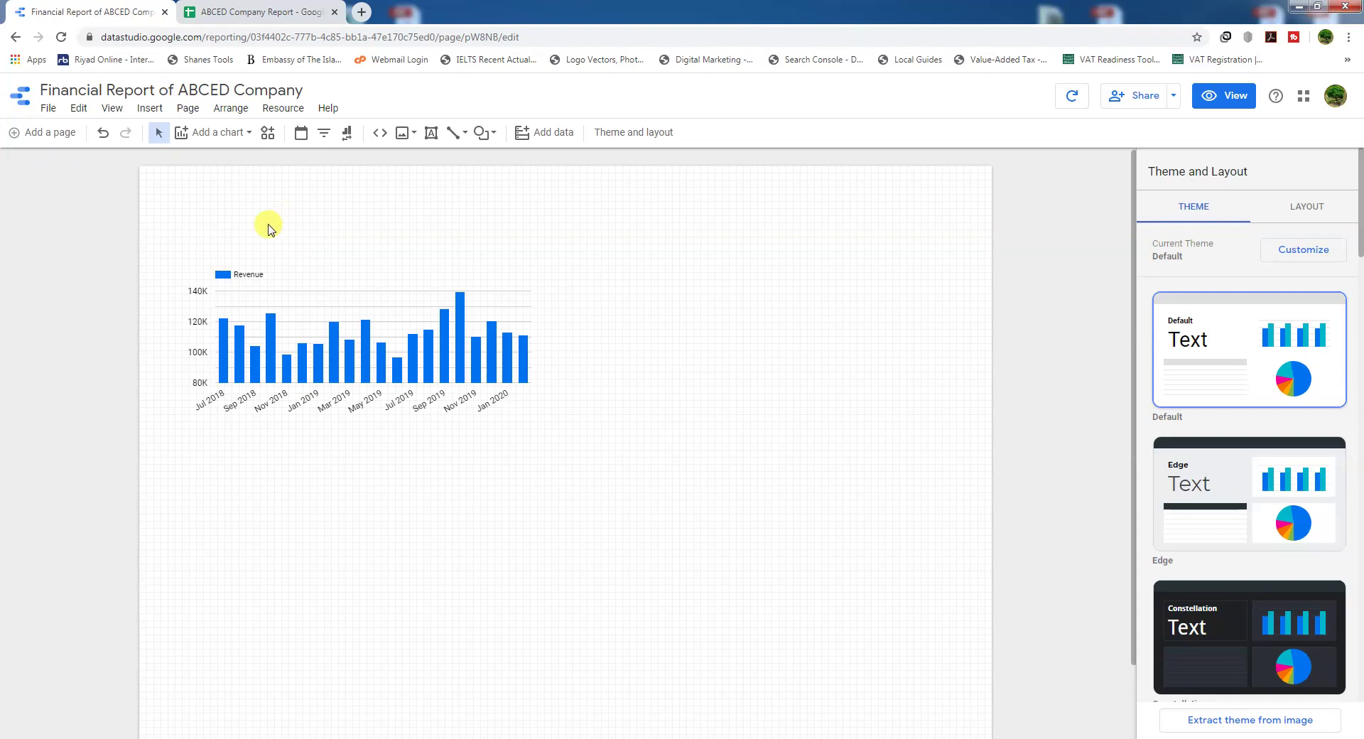
Step: Add a filter control just above the revenue chart
left_click(325, 139)
mouse_move(196, 213)
left_mouse_down()
mouse_move(217, 238)
mouse_move(362, 245)
left_mouse_up()
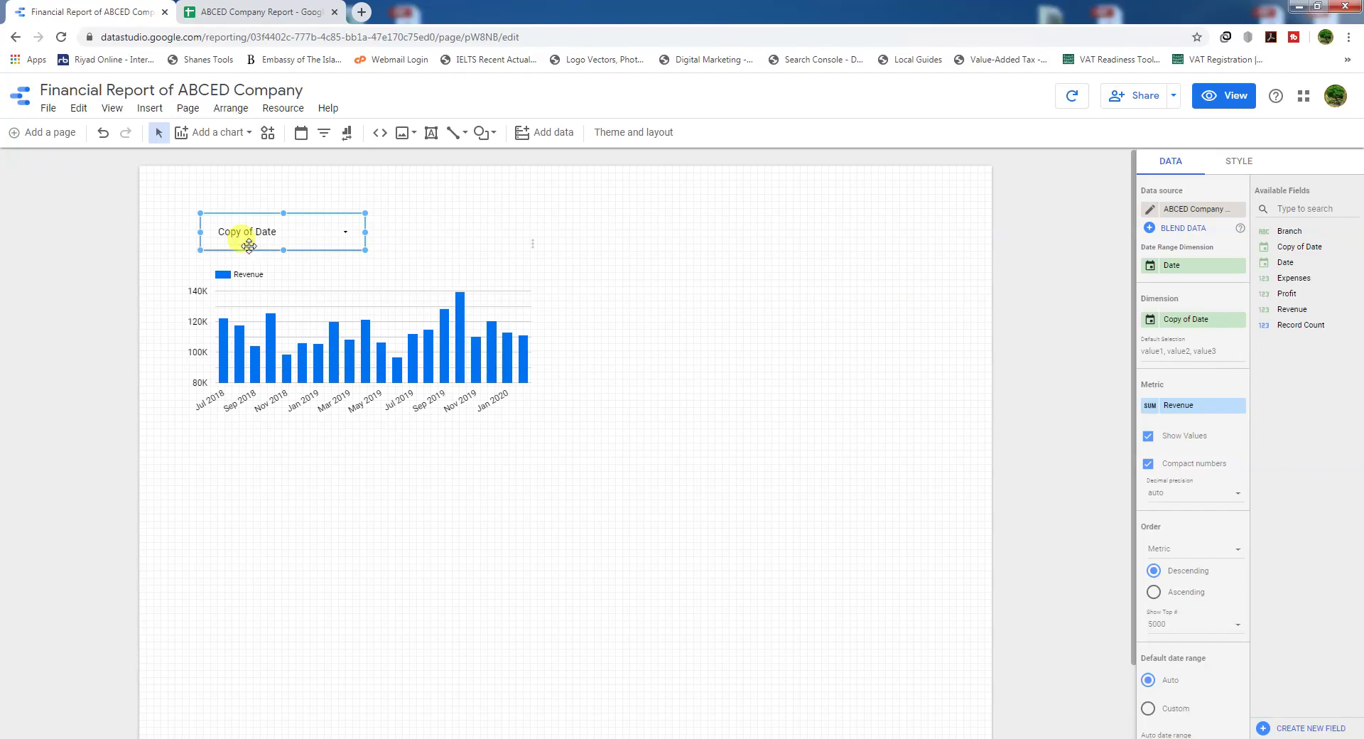
Step: Set the filter control's dimension to Branch and check its branch list in view mode before resuming editing
left_click(1195, 319)
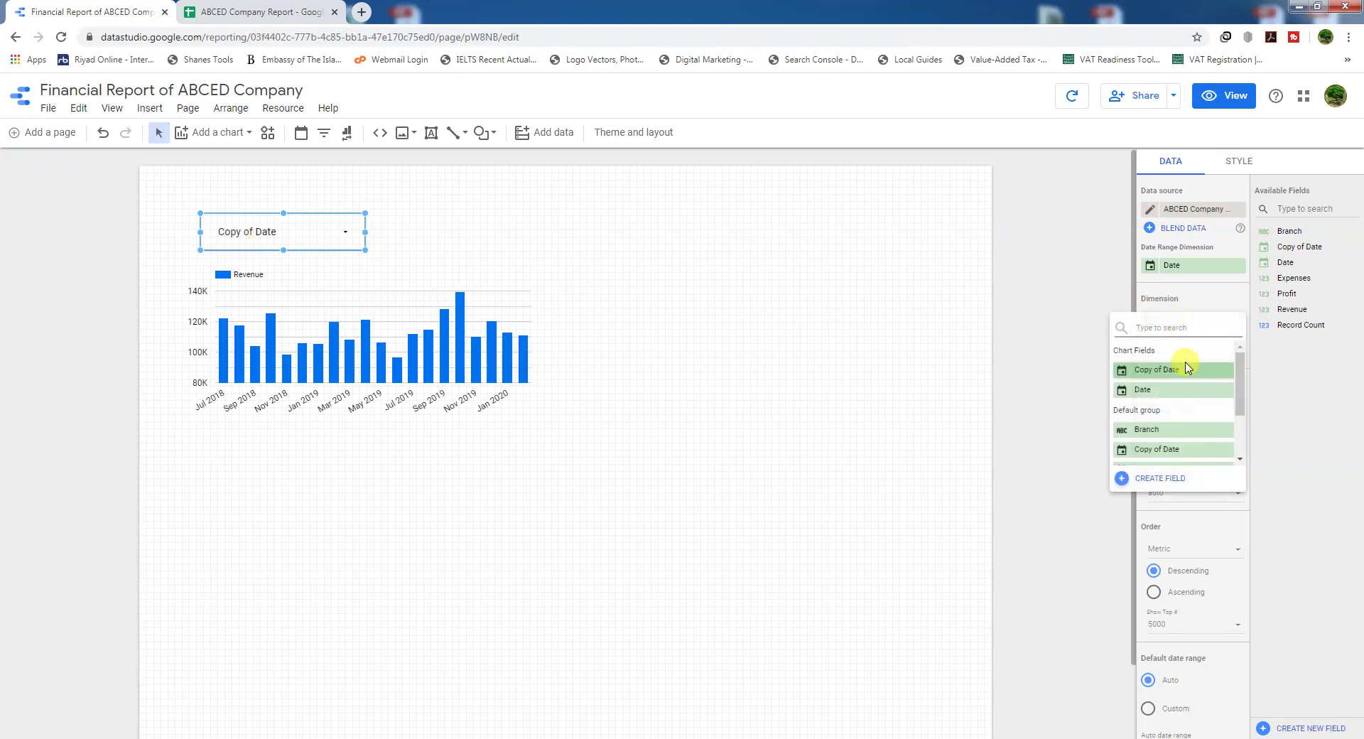
left_click(1145, 430)
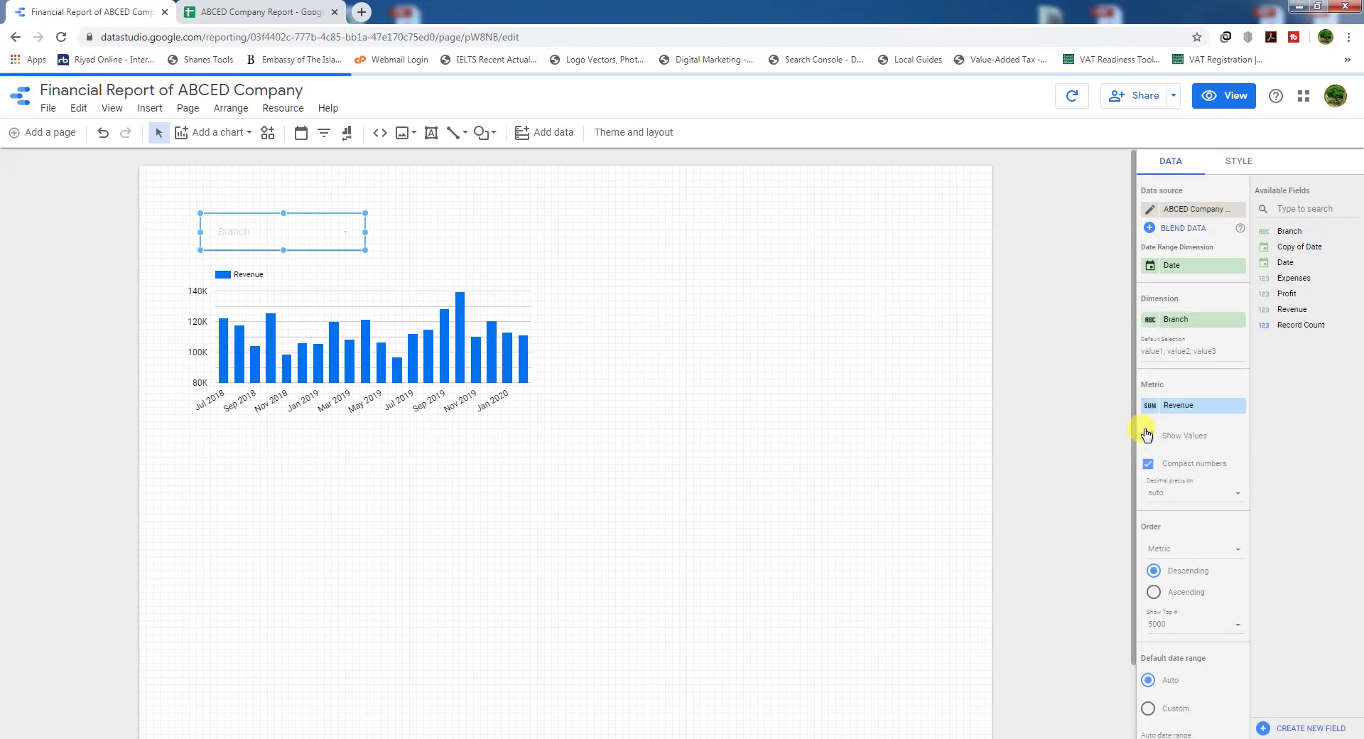
left_click(1218, 101)
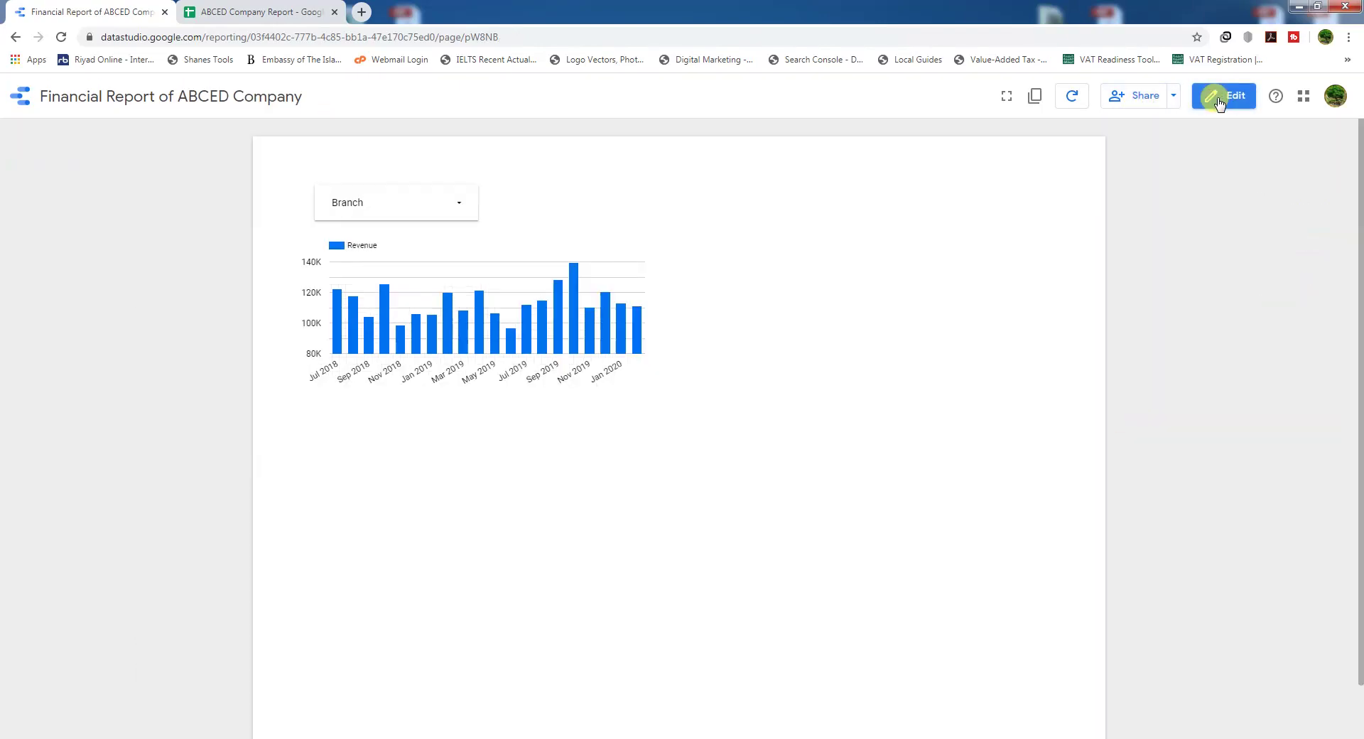
left_click(344, 206)
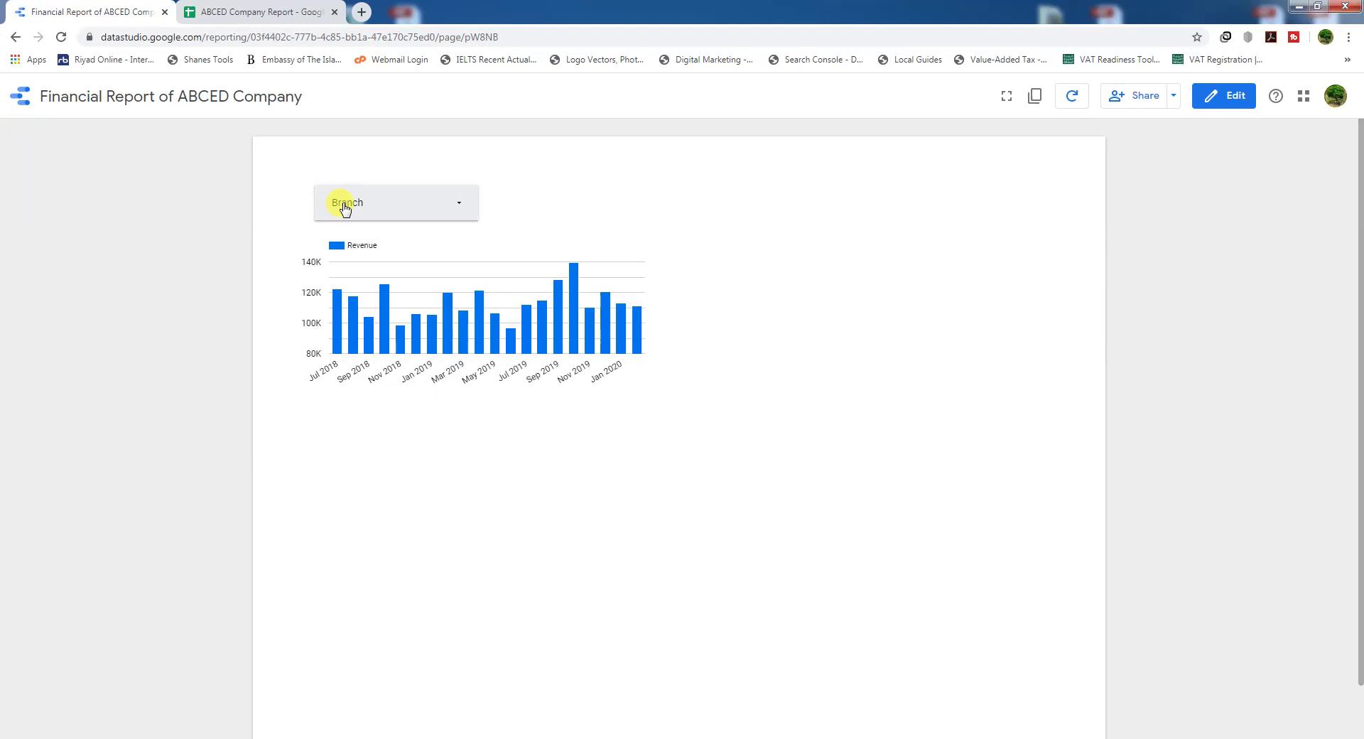
left_click(463, 207)
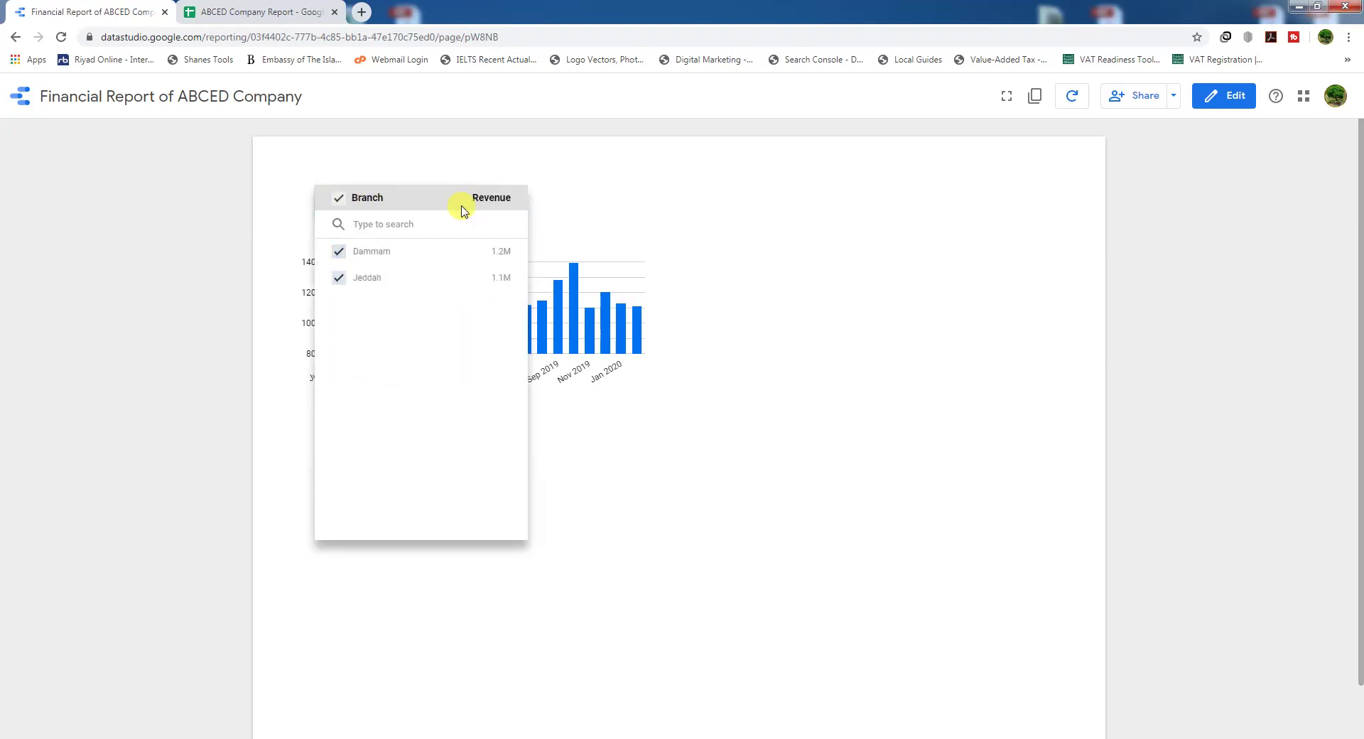
mouse_move(366, 278)
mouse_move(510, 287)
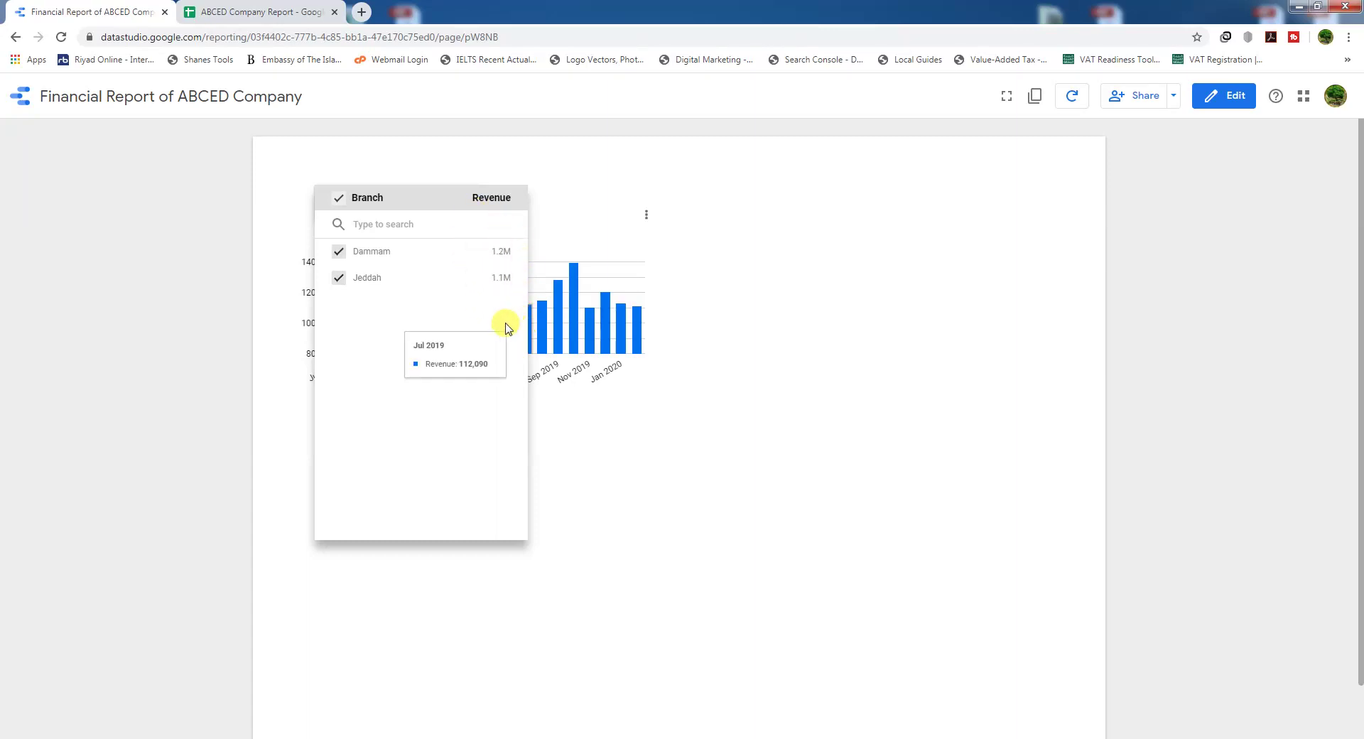
left_click(733, 264)
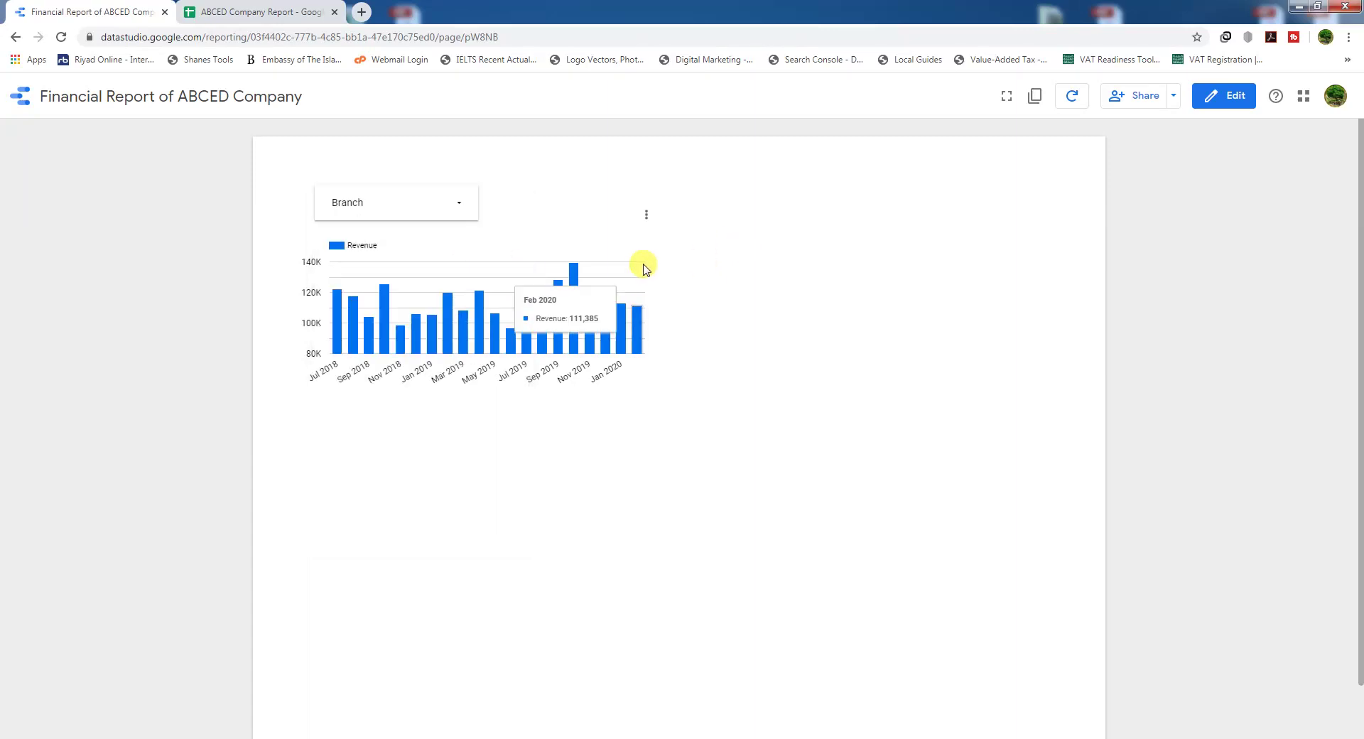
left_click(1212, 102)
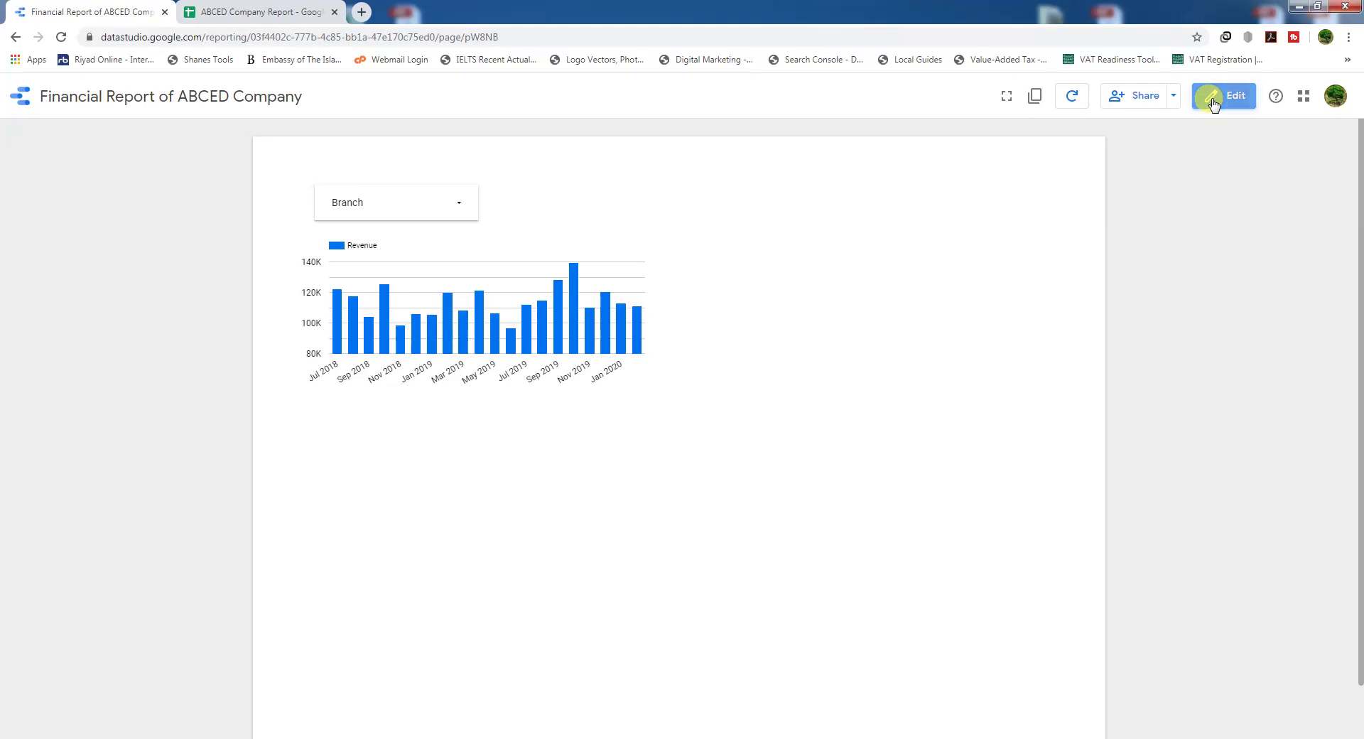
Step: Turn off Show Values for the Branch filter control and switch the report to view mode
left_click(294, 233)
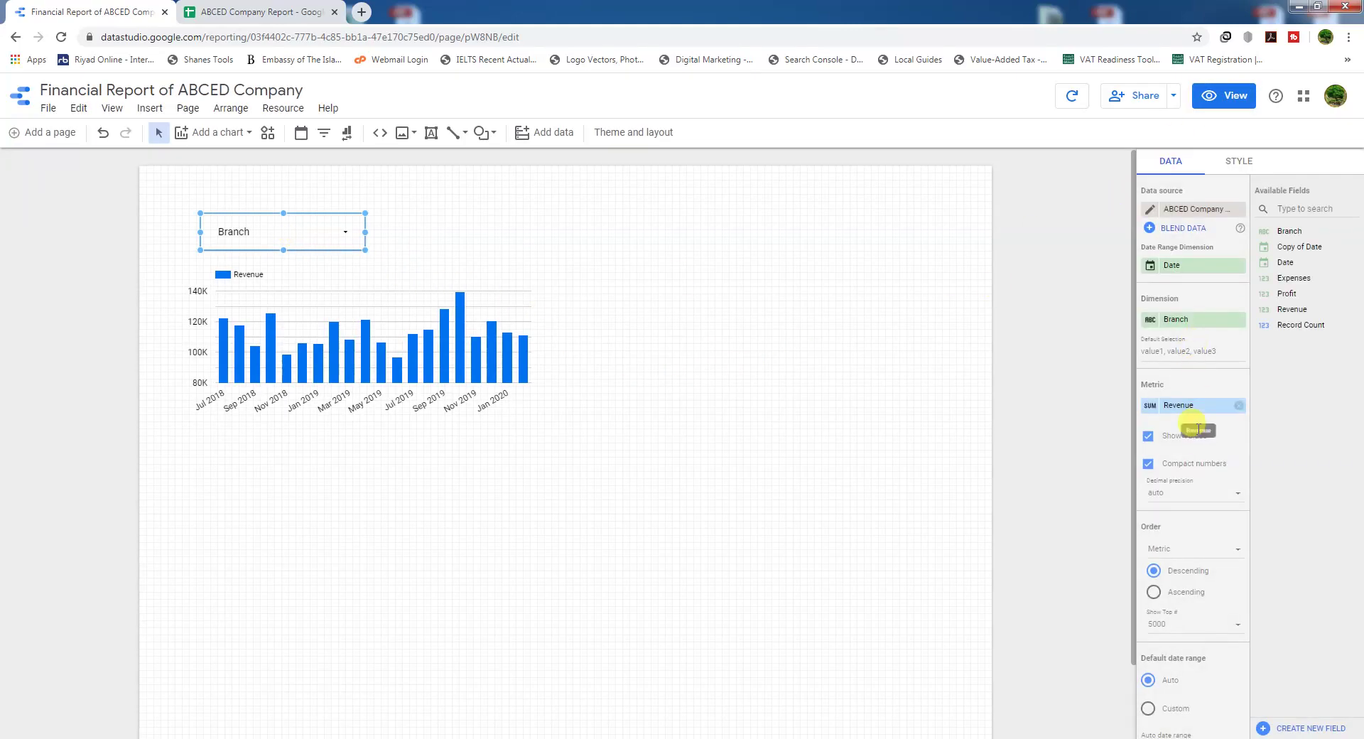
left_click(1148, 436)
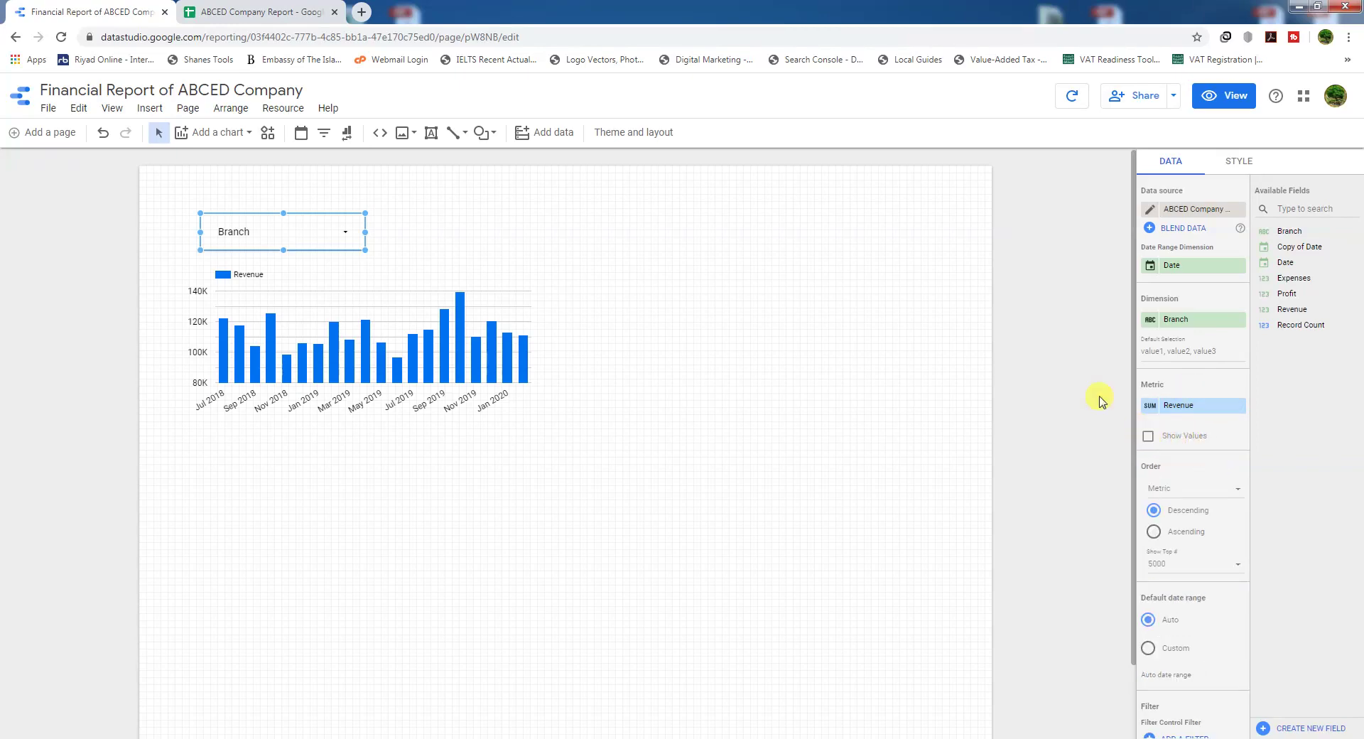
left_click(1219, 100)
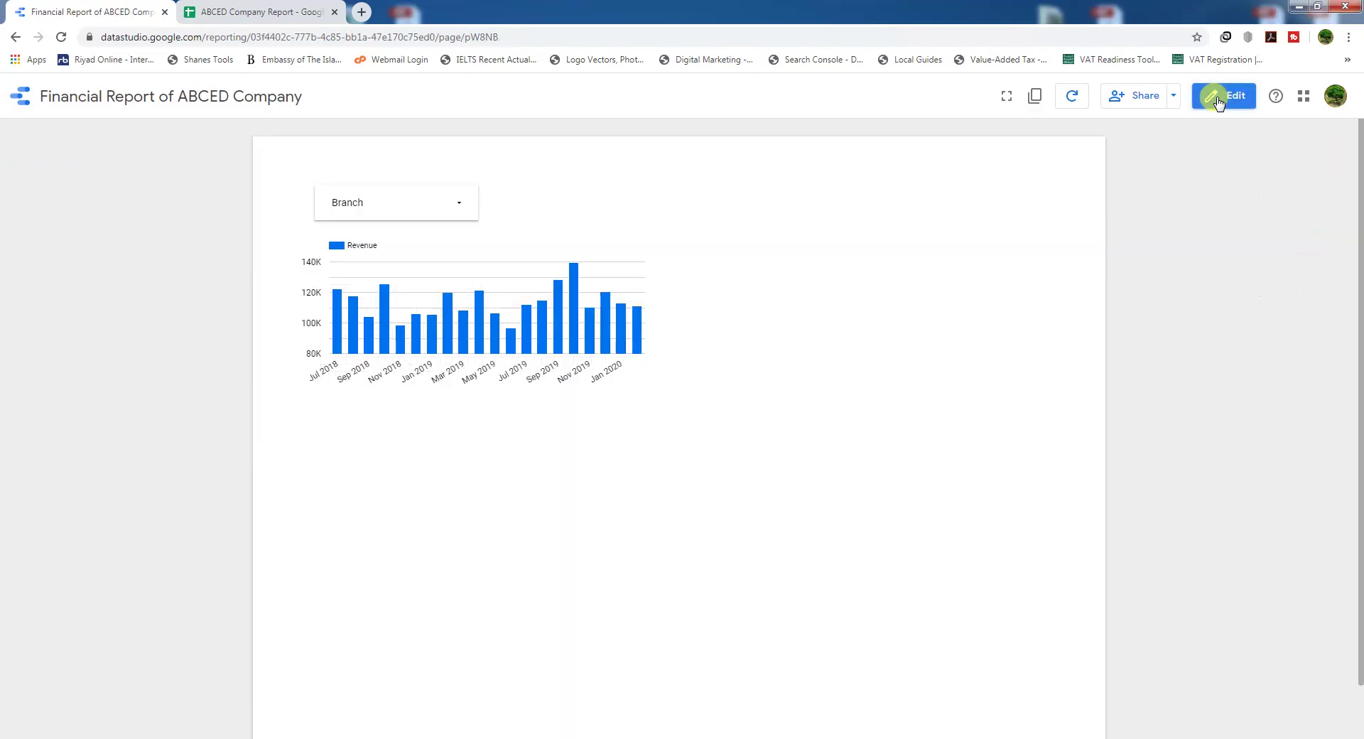
Step: Exclude Dammam in the Branch filter and inspect Jeddah's monthly revenue on the chart
left_click(457, 204)
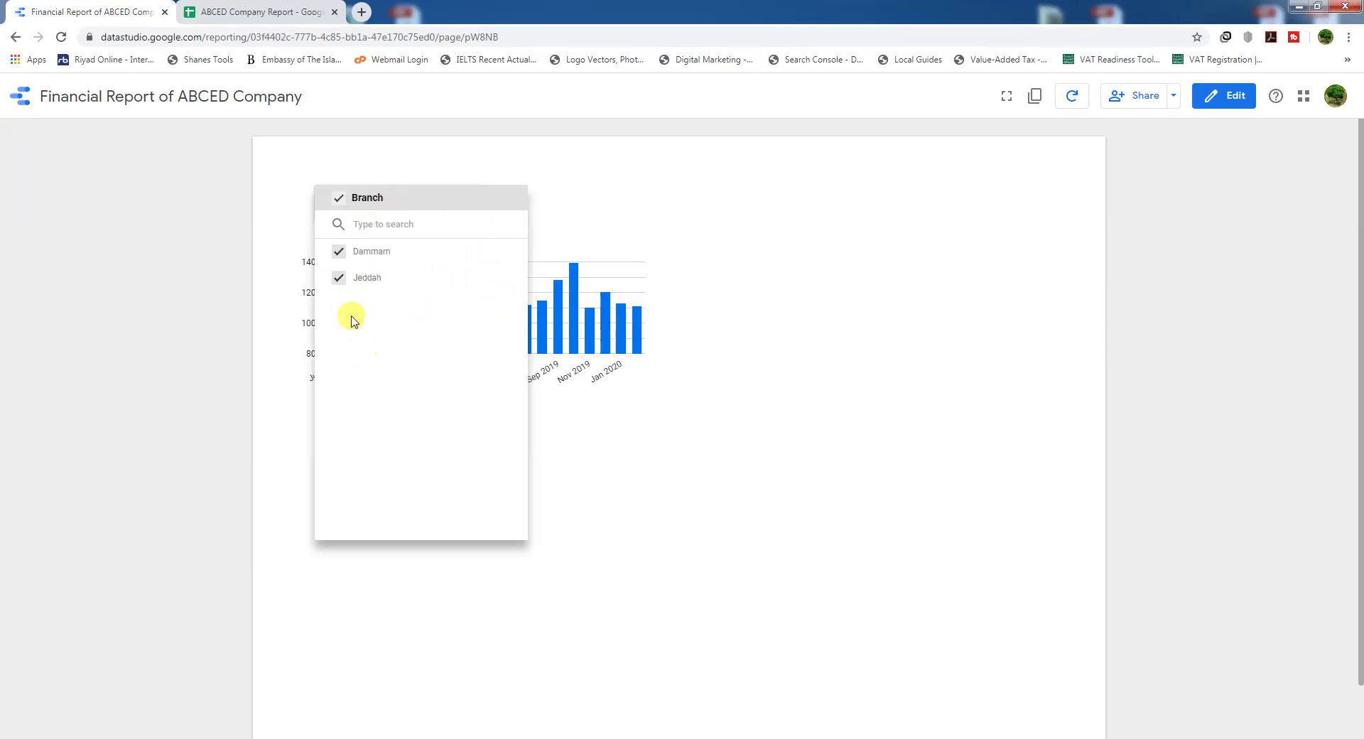
left_click(339, 253)
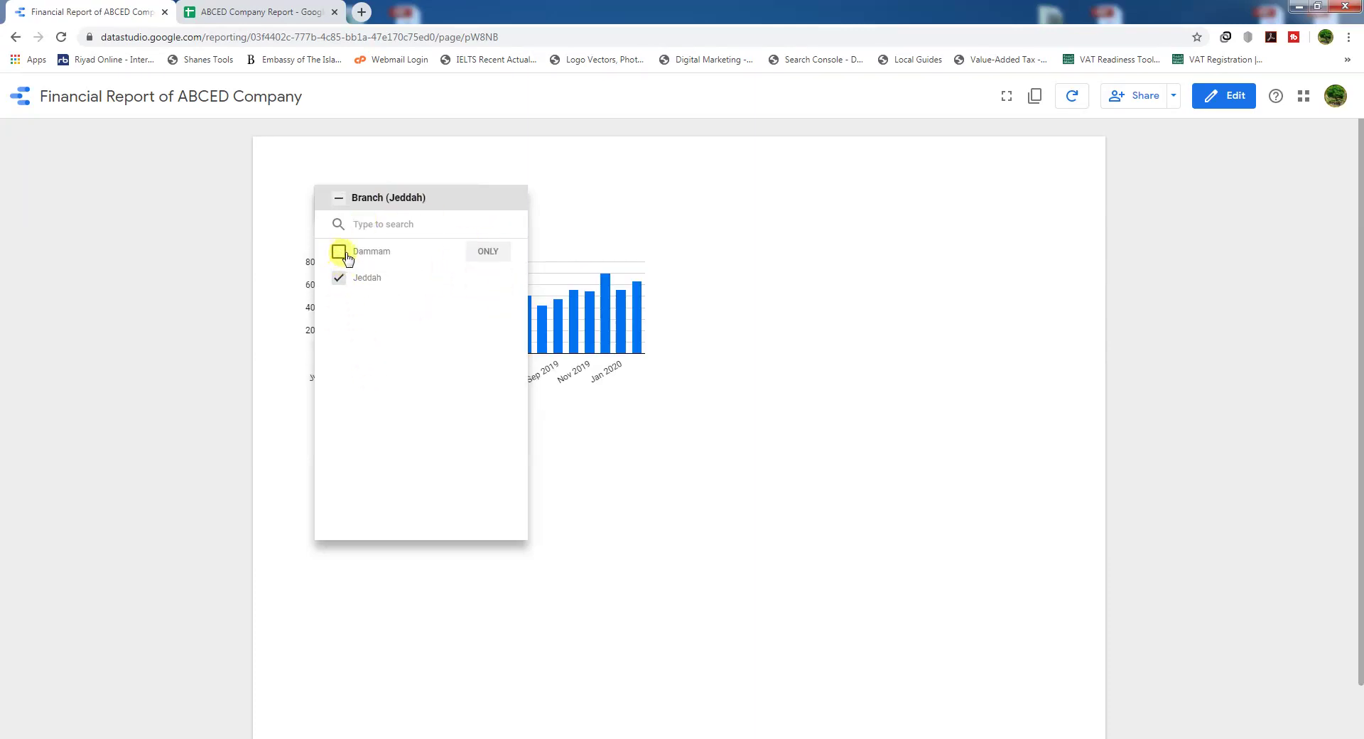
left_click(775, 280)
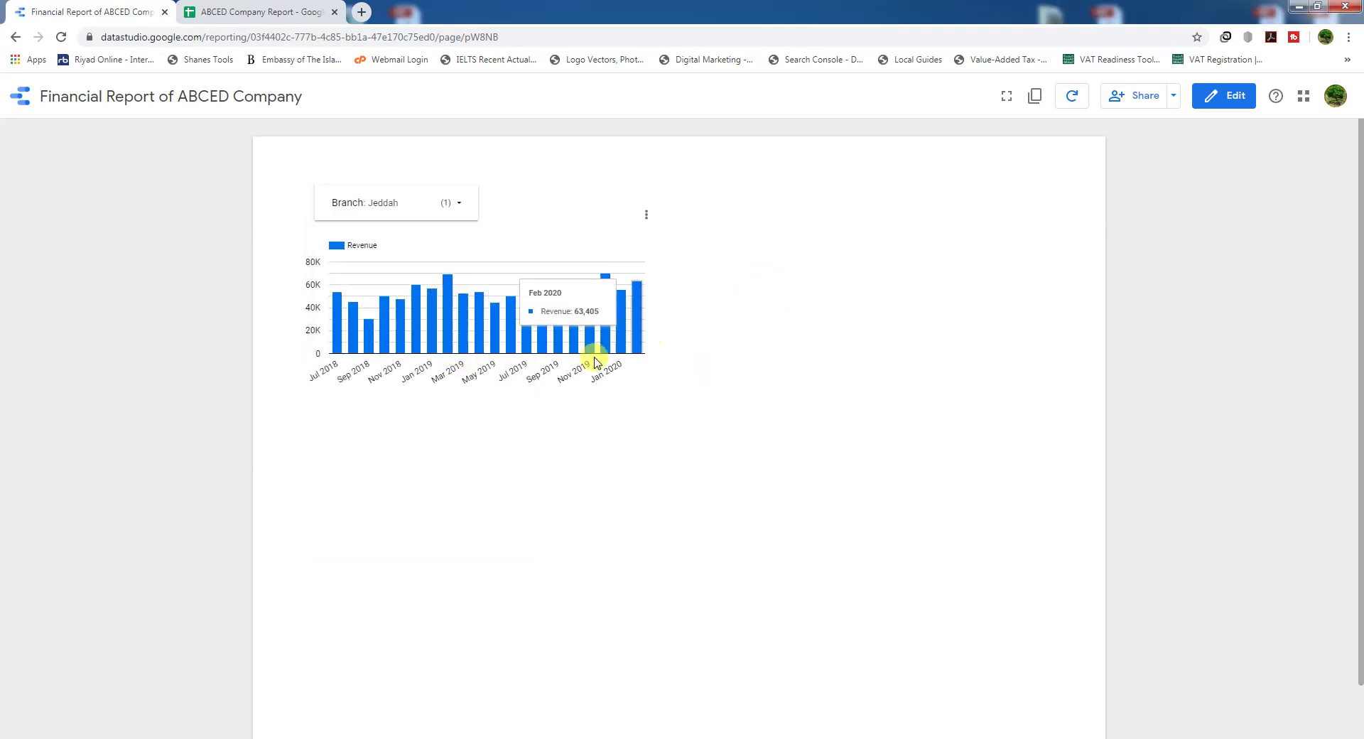
mouse_move(337, 348)
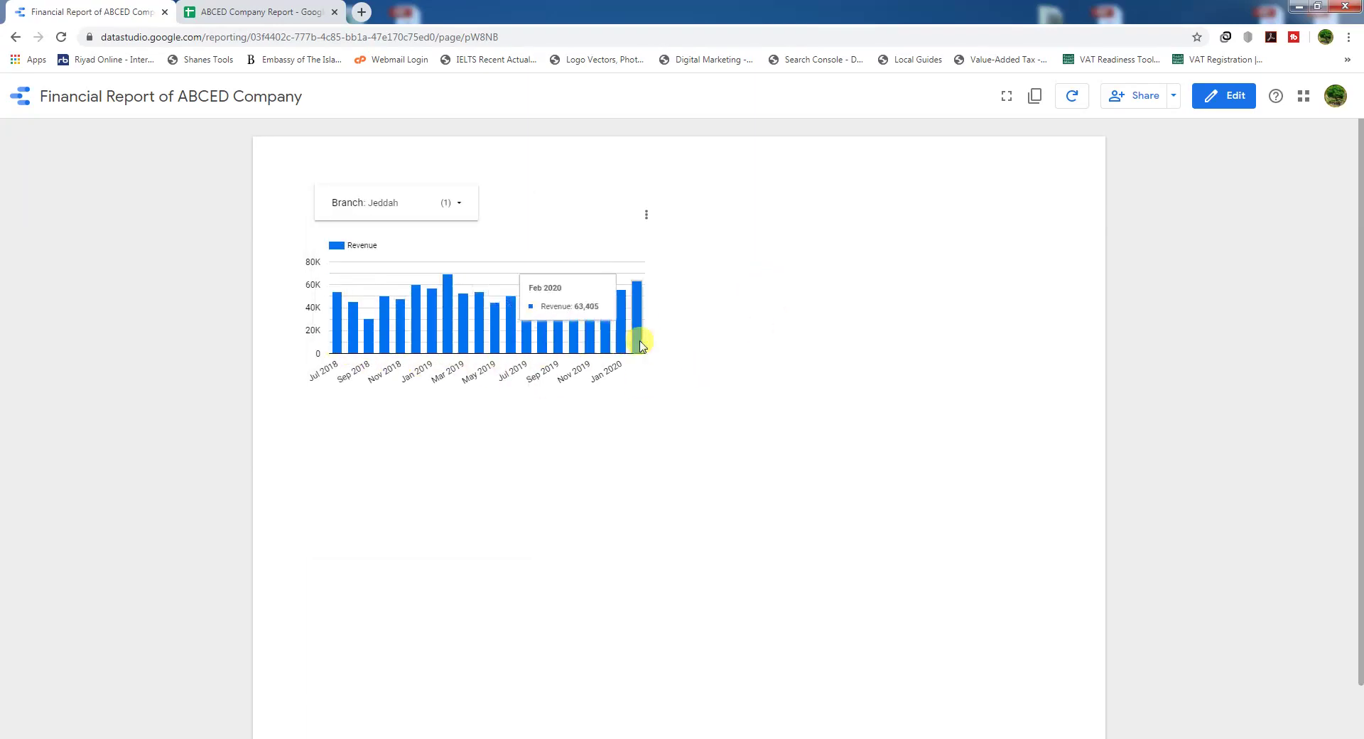
Step: Switch the Branch filter from Jeddah to Dammam only and inspect that branch's monthly revenue
left_click(453, 208)
left_click(338, 252)
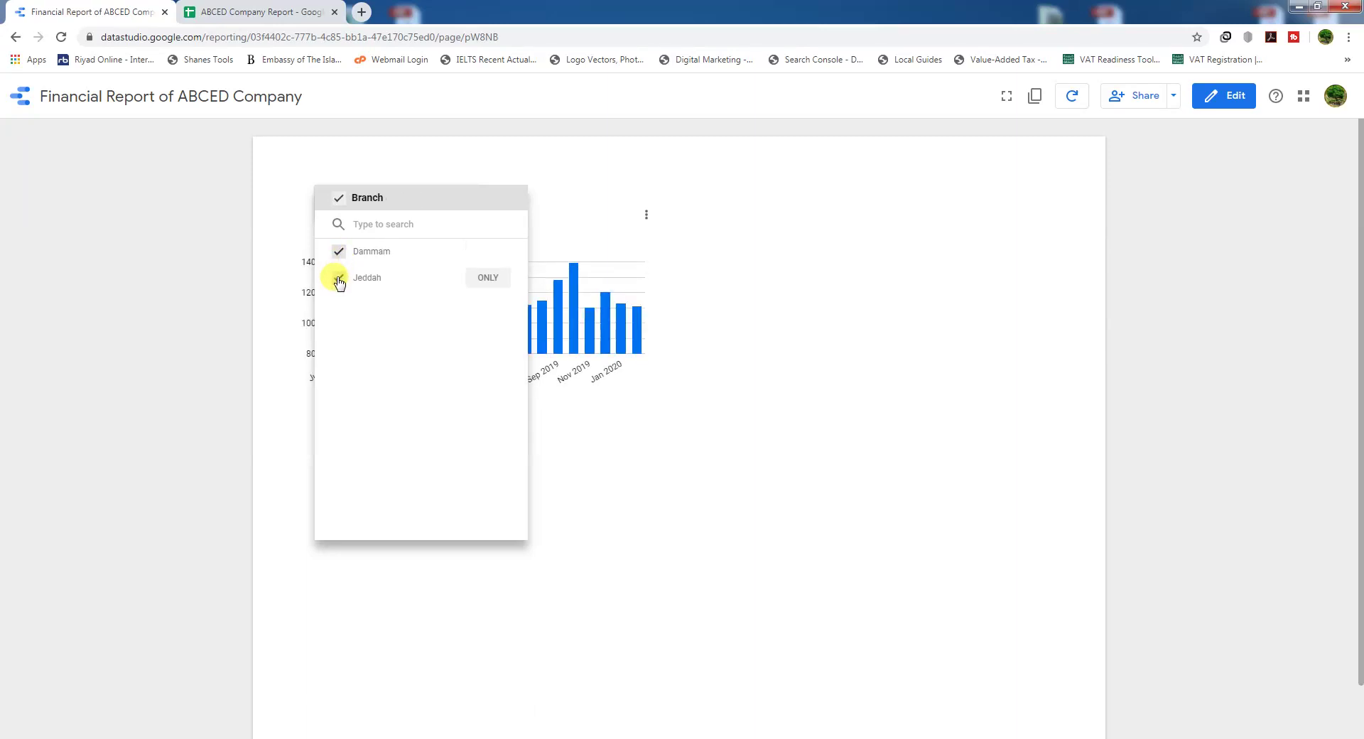
left_click(339, 278)
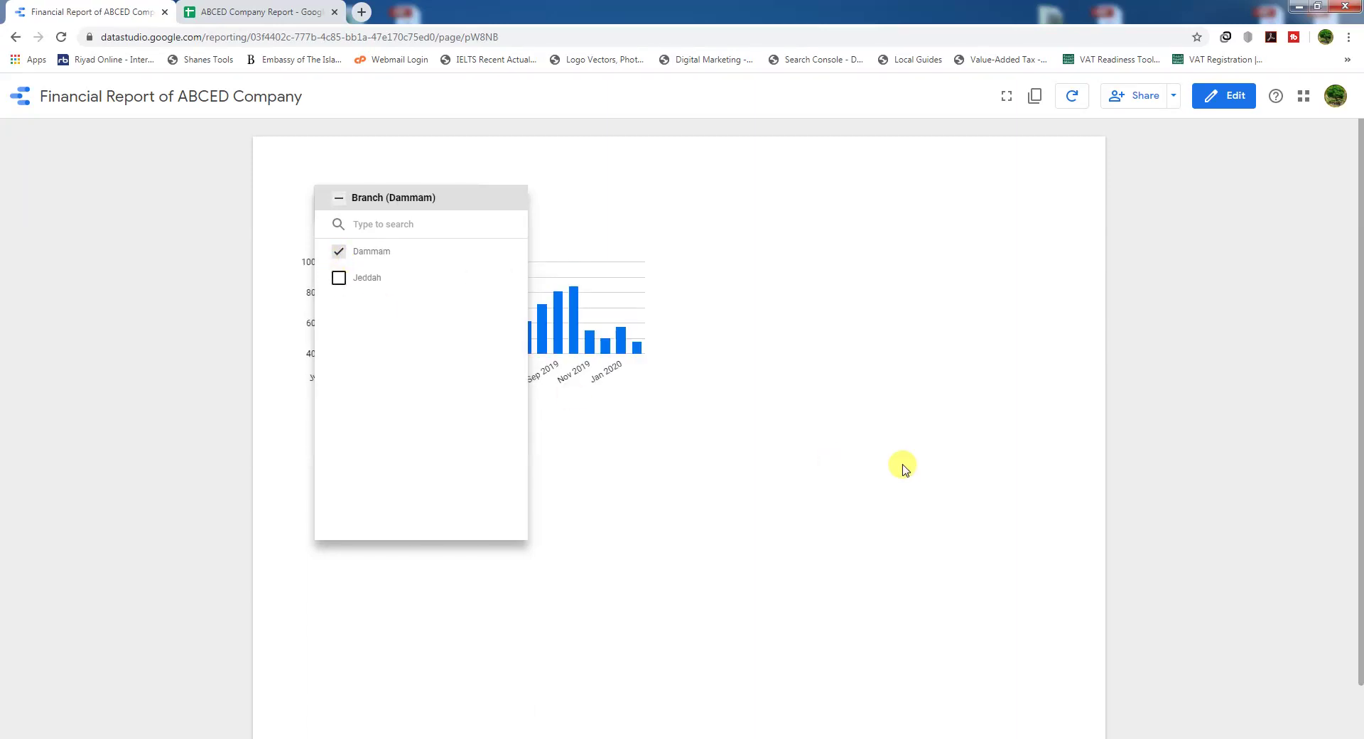
left_click(700, 381)
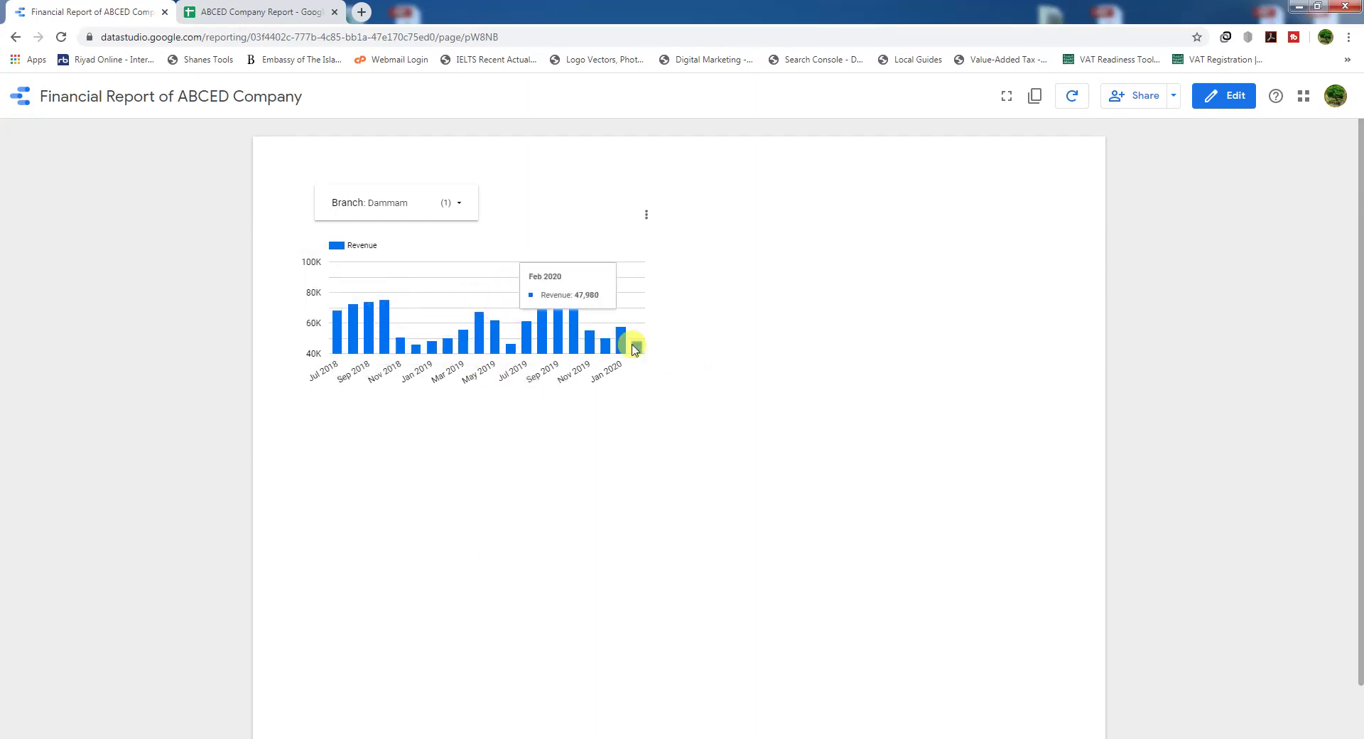
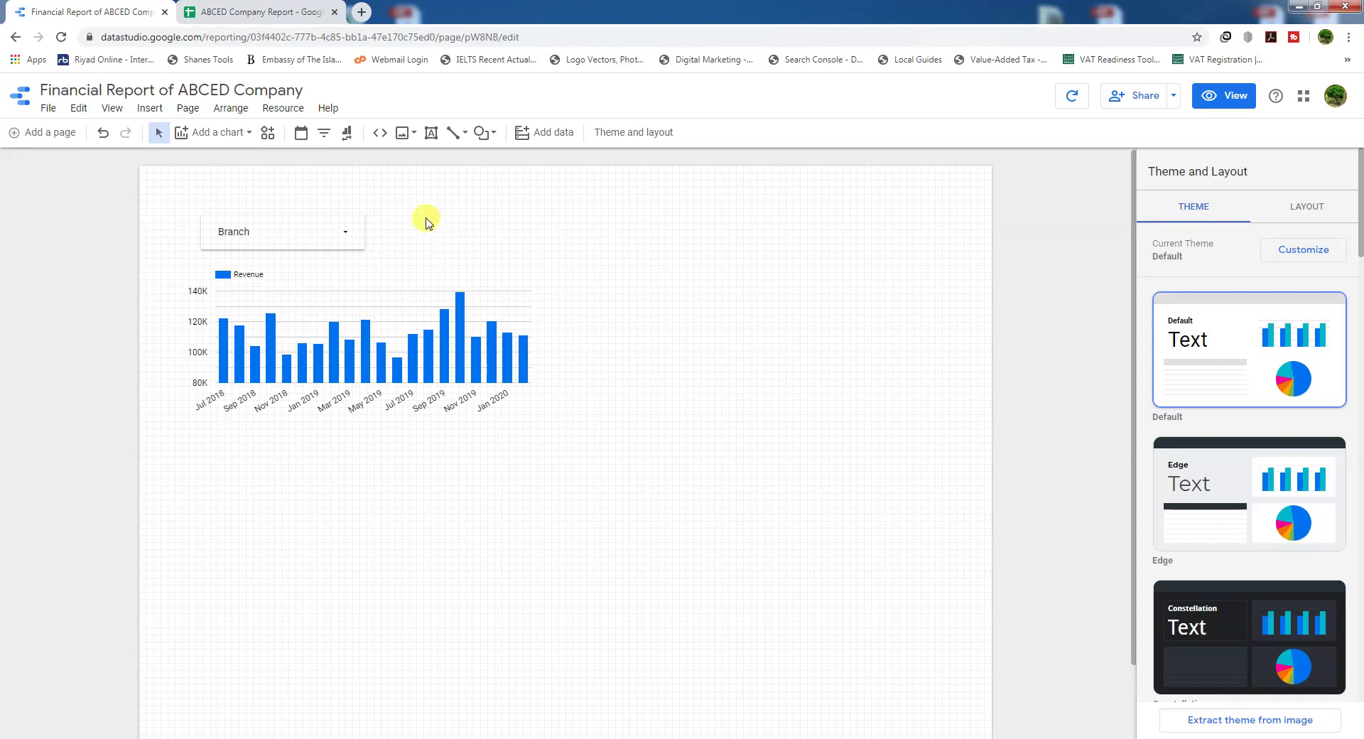
Step: Add a date range control beside the Branch filter and choose February 29, 2020 as its default end date
left_click(301, 138)
left_click_drag(384, 218, 599, 246)
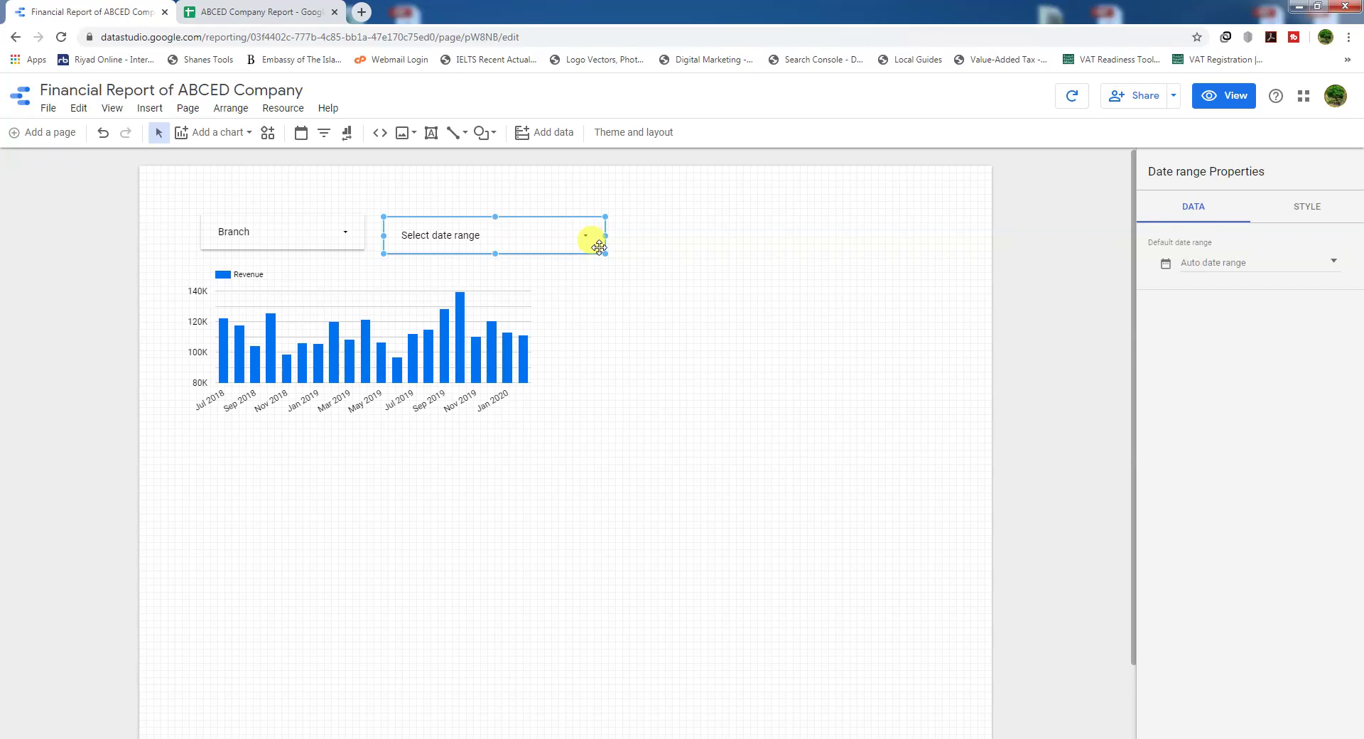
left_click(1243, 266)
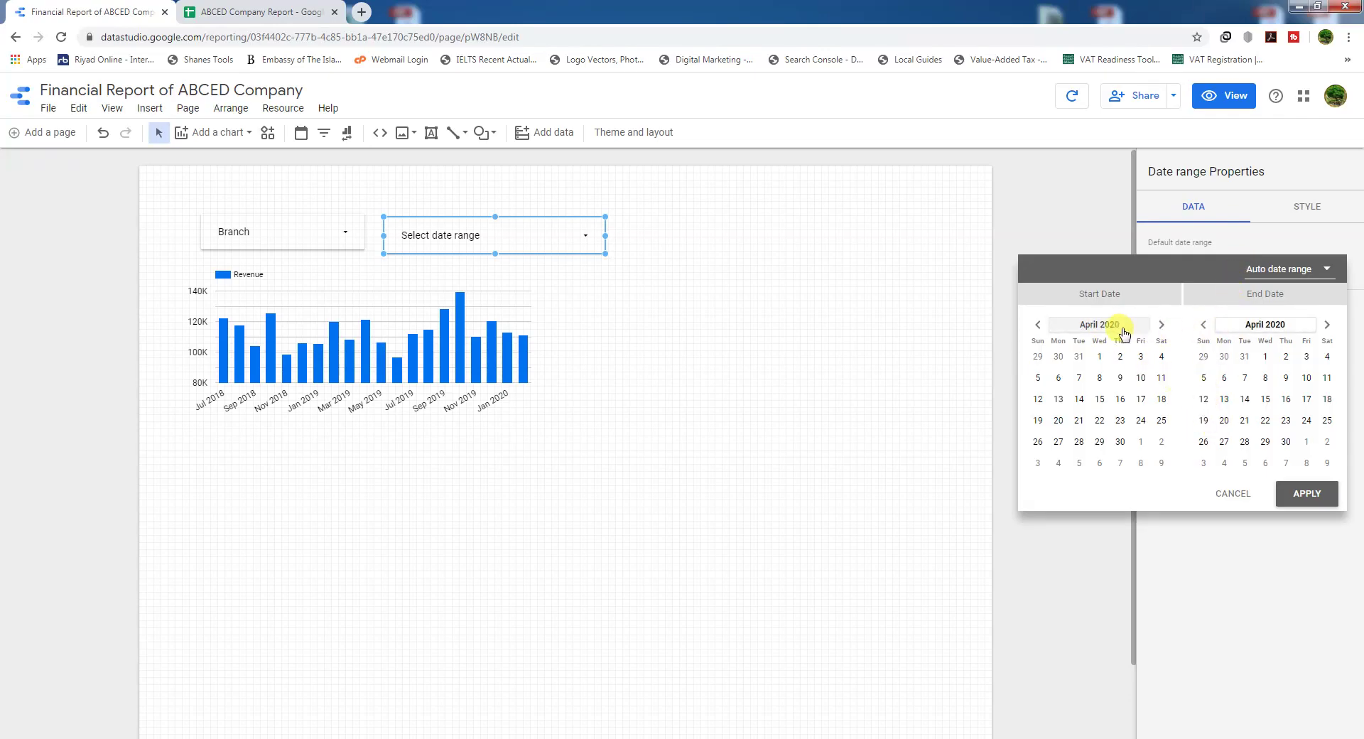
left_click(1206, 326)
left_click(1204, 326)
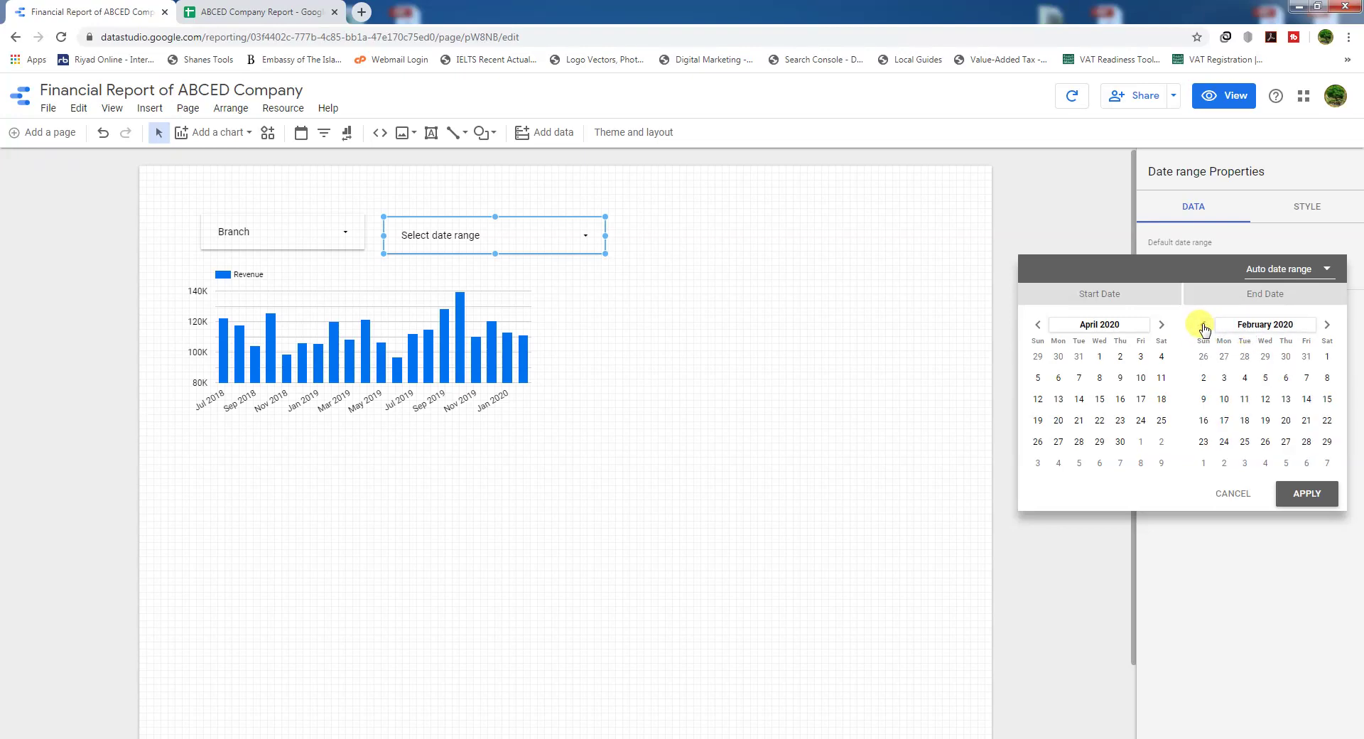
left_click(1326, 441)
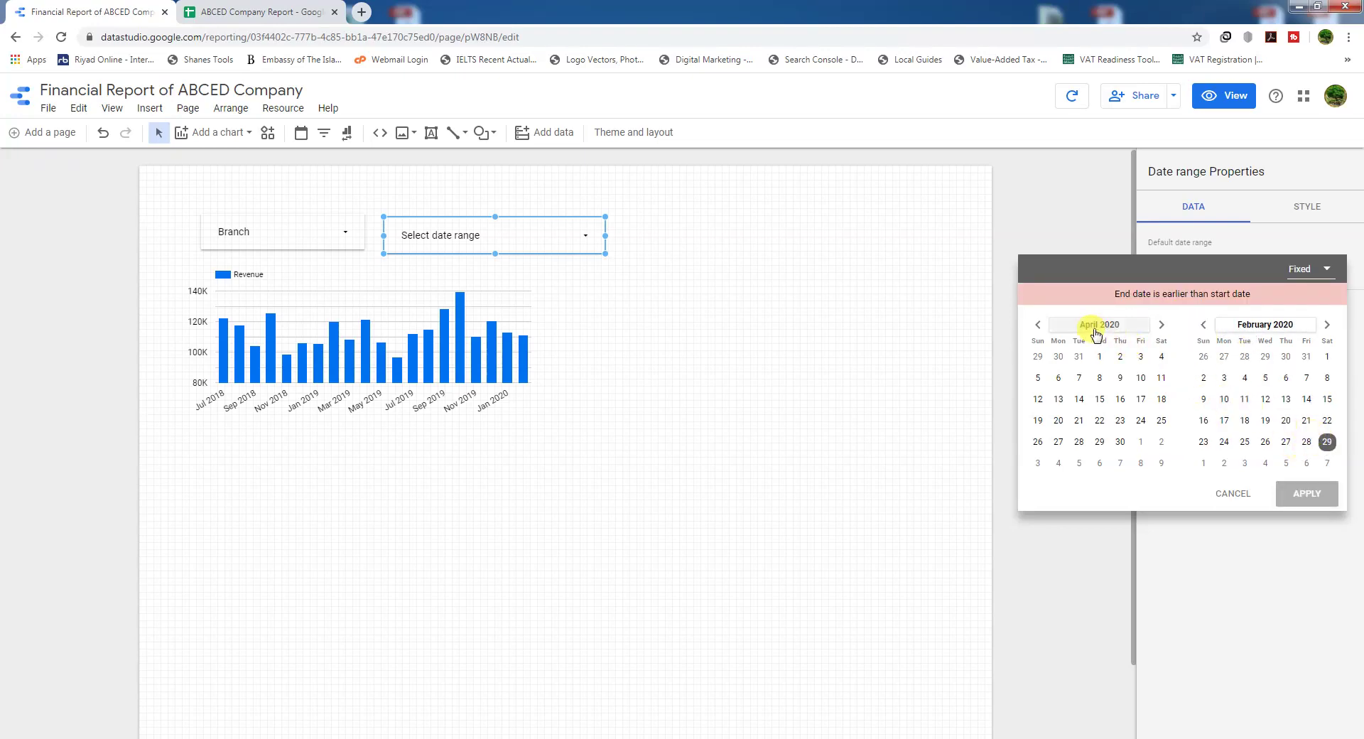
Step: Choose July 1, 2019 as the default start date and apply the range to the date range control
left_click(1037, 324)
left_click(1037, 324)
left_click(1037, 324)
left_click(1037, 324)
left_click(1037, 324)
left_click(1037, 325)
left_click(1037, 325)
left_click(1037, 324)
left_click(1037, 325)
left_click(1037, 325)
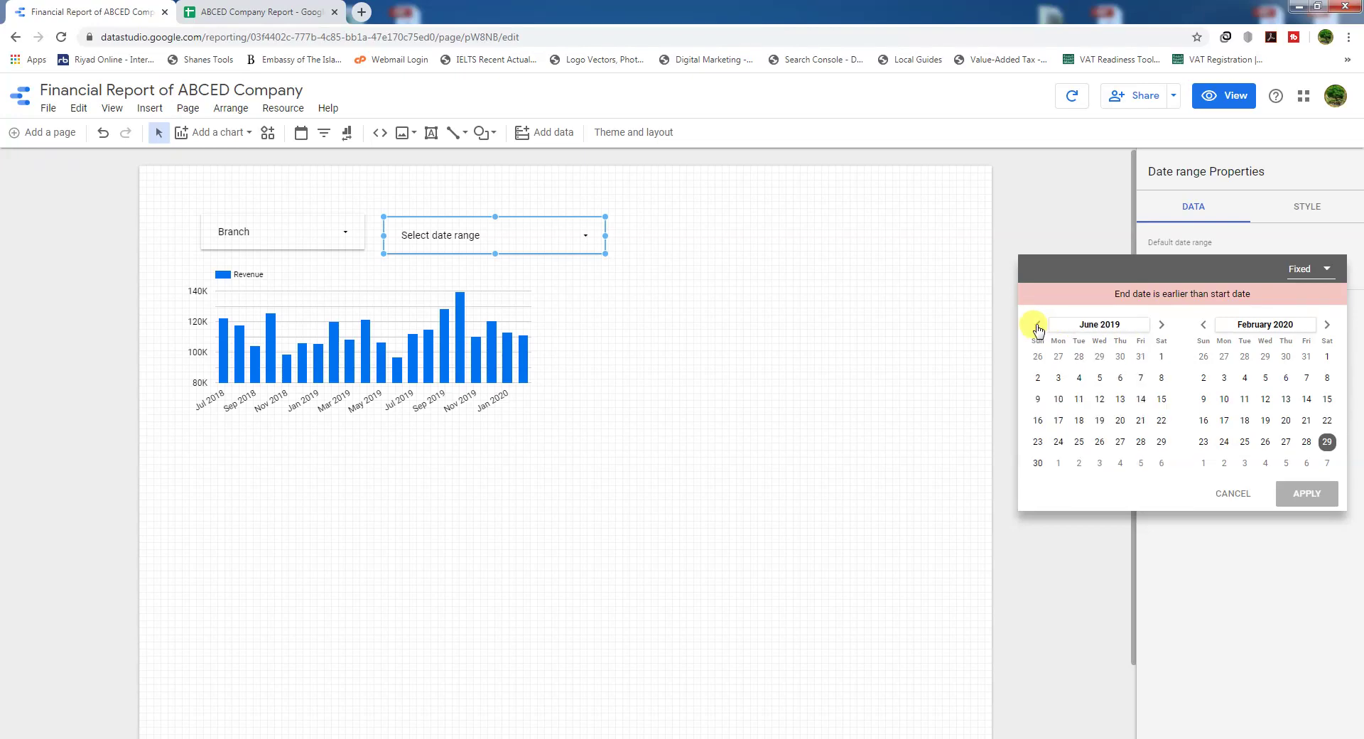
left_click(1160, 325)
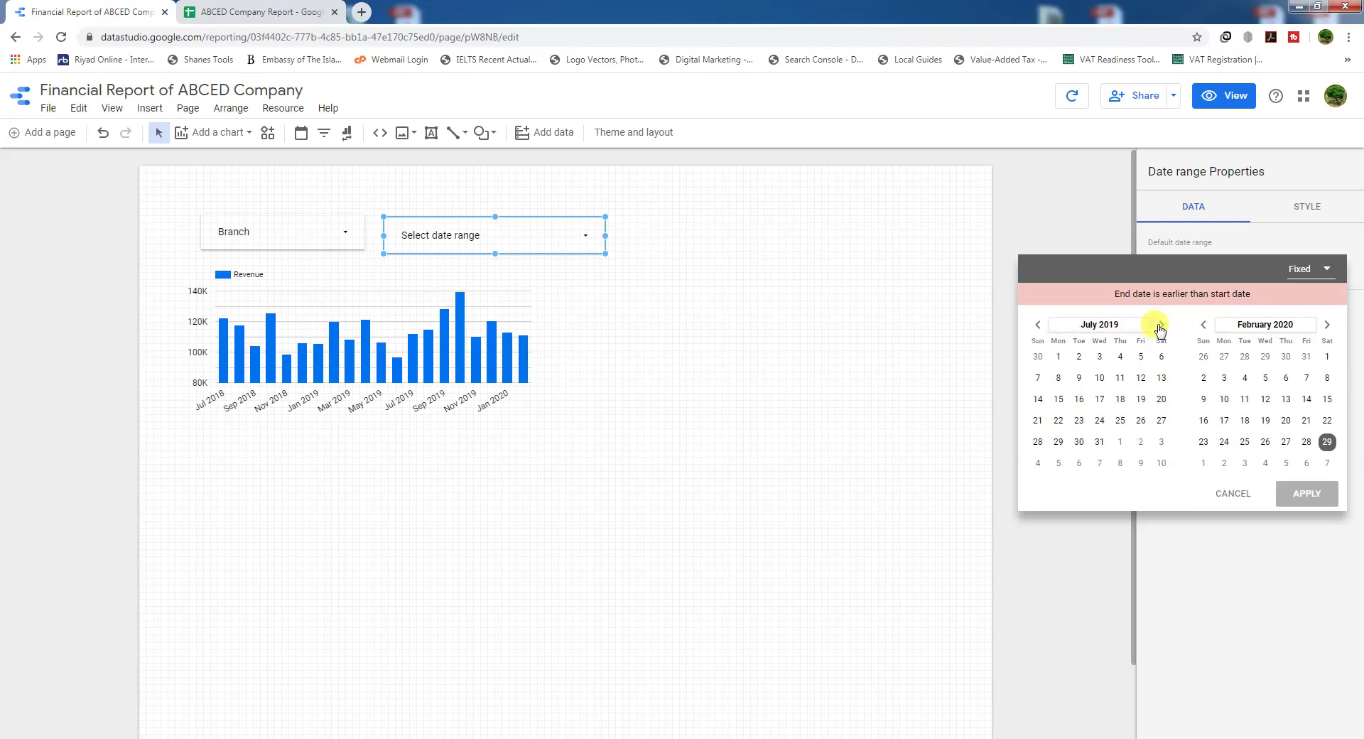
left_click(1058, 355)
left_click(1304, 495)
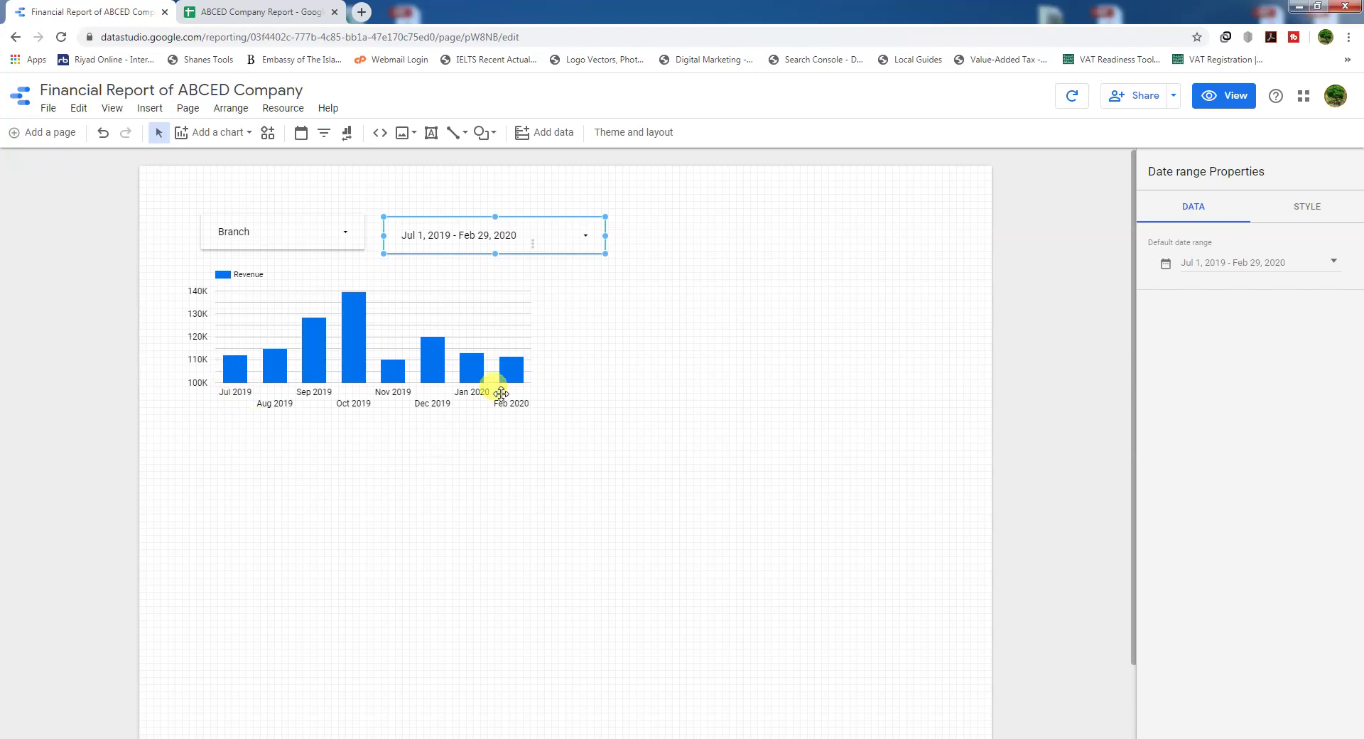
Step: Preview the report in view mode and filter the revenue chart to the Dammam branch only
left_click(1216, 98)
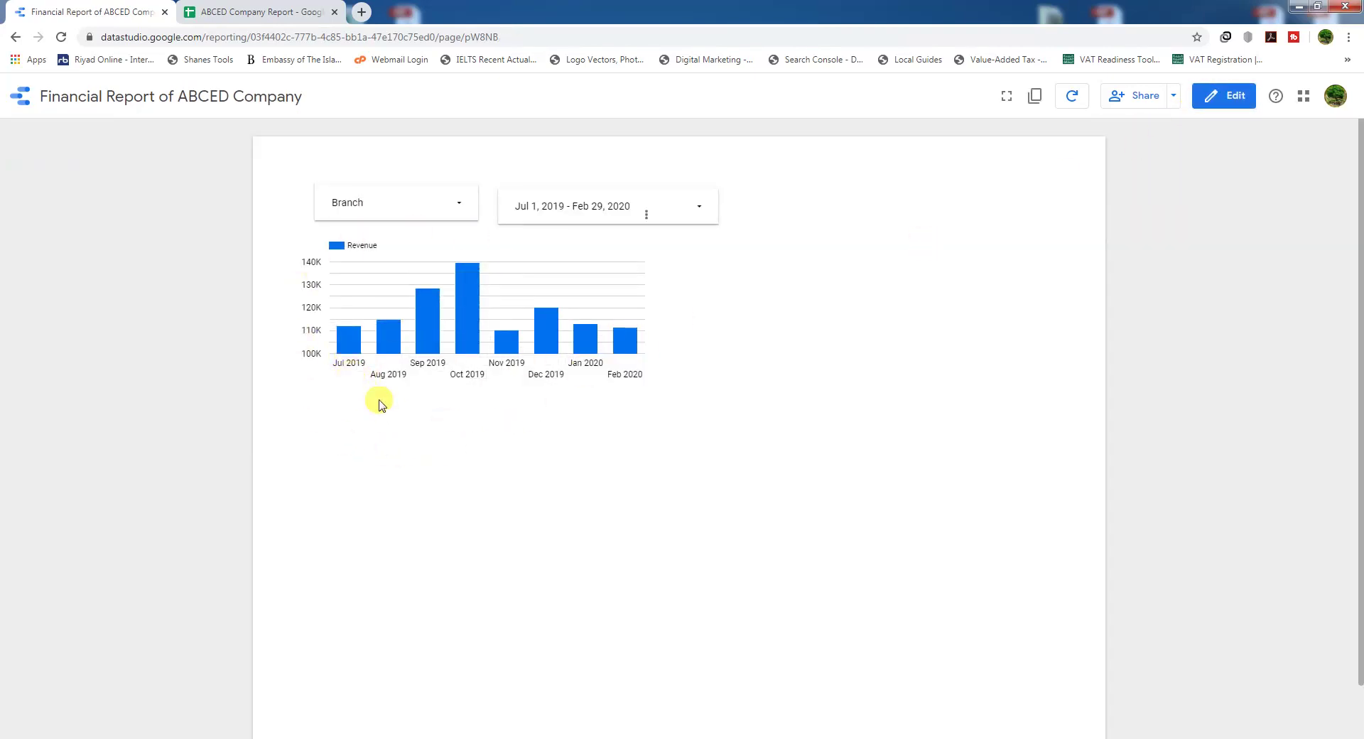
left_click(459, 207)
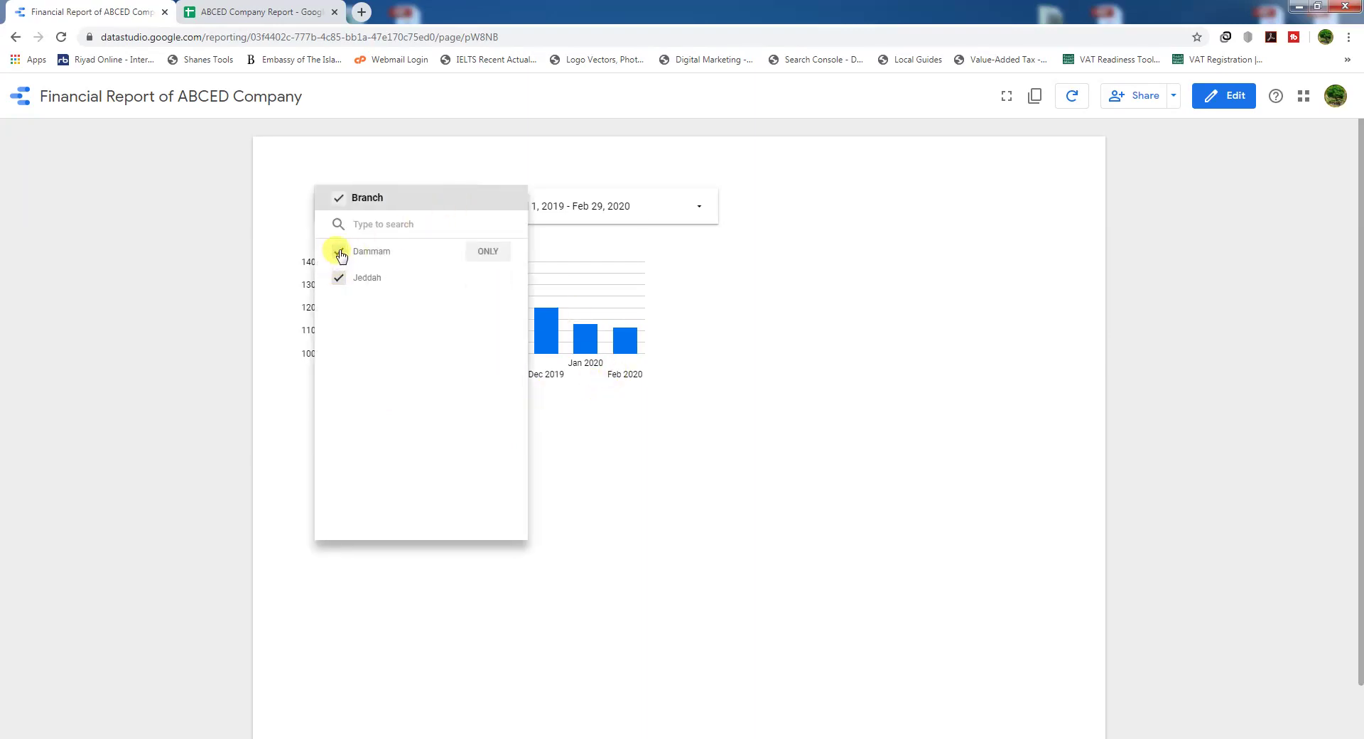
left_click(338, 278)
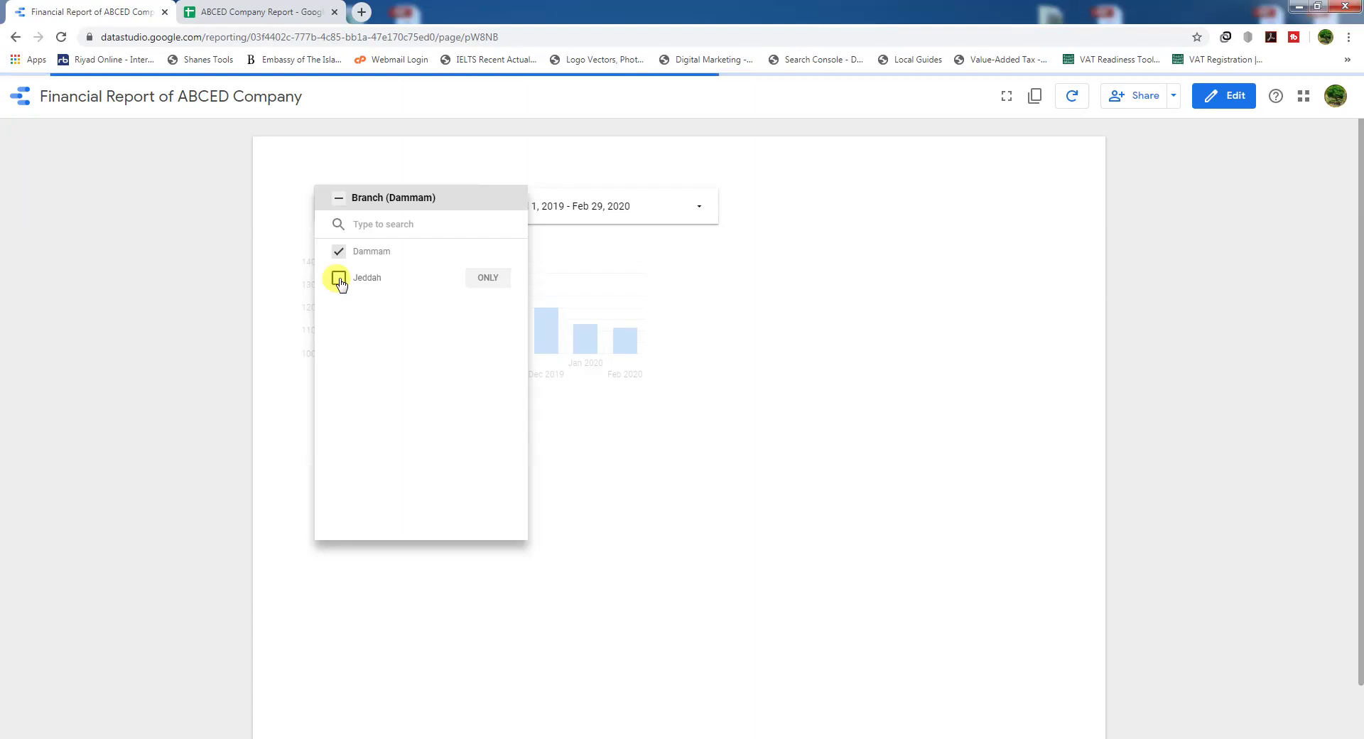
left_click(818, 285)
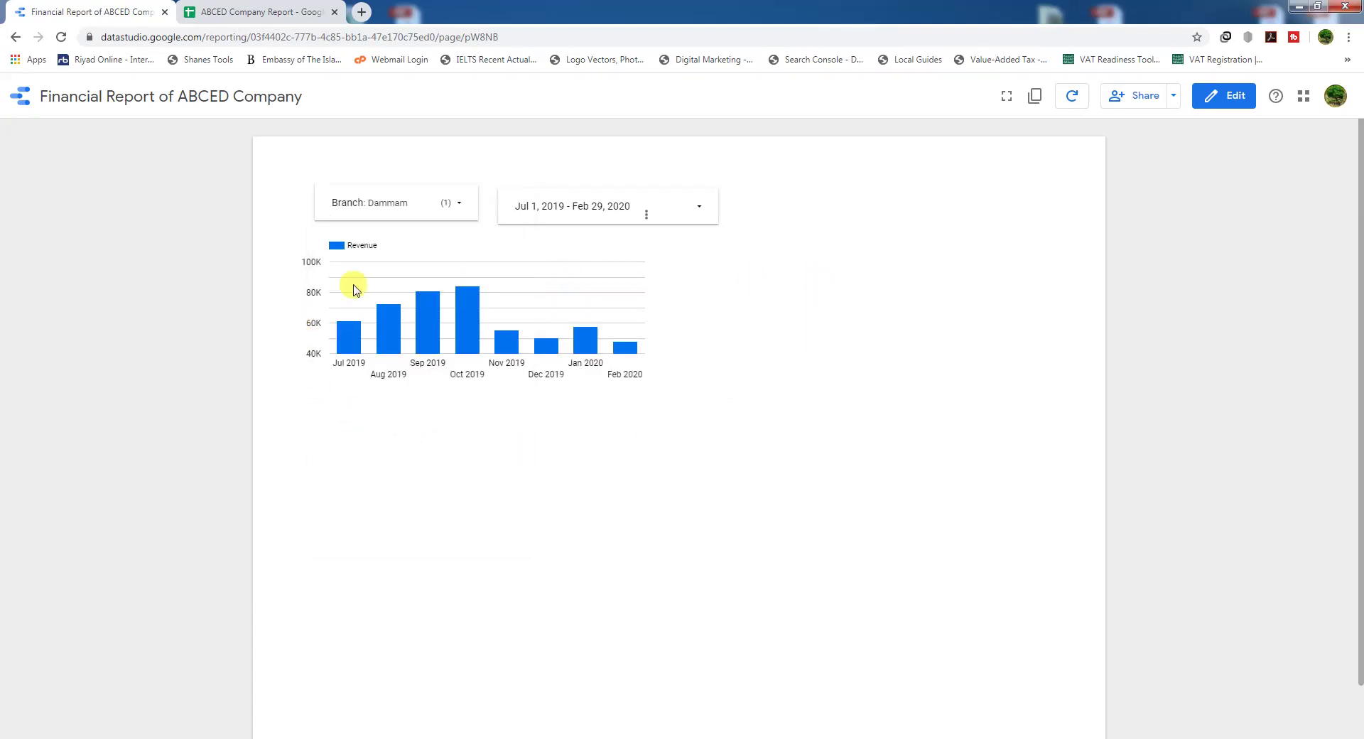
Step: Test the date range control in view mode by applying a January 1, 2019 start date, inspect the chart, and return to editing
left_click(700, 209)
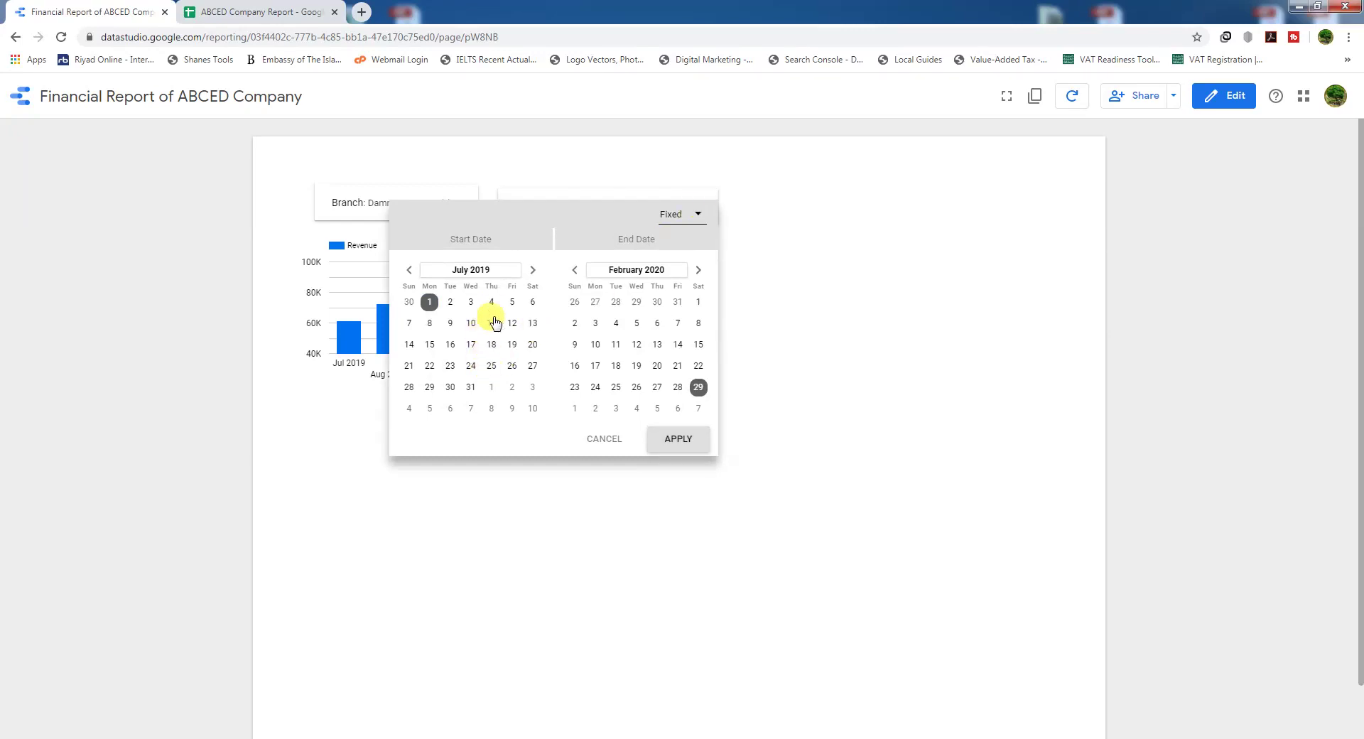
left_click(408, 270)
left_click(409, 271)
left_click(409, 271)
left_click(407, 272)
left_click(407, 272)
left_click(407, 272)
left_click(407, 272)
left_click(407, 272)
left_click(407, 272)
left_click(534, 271)
left_click(534, 271)
left_click(533, 270)
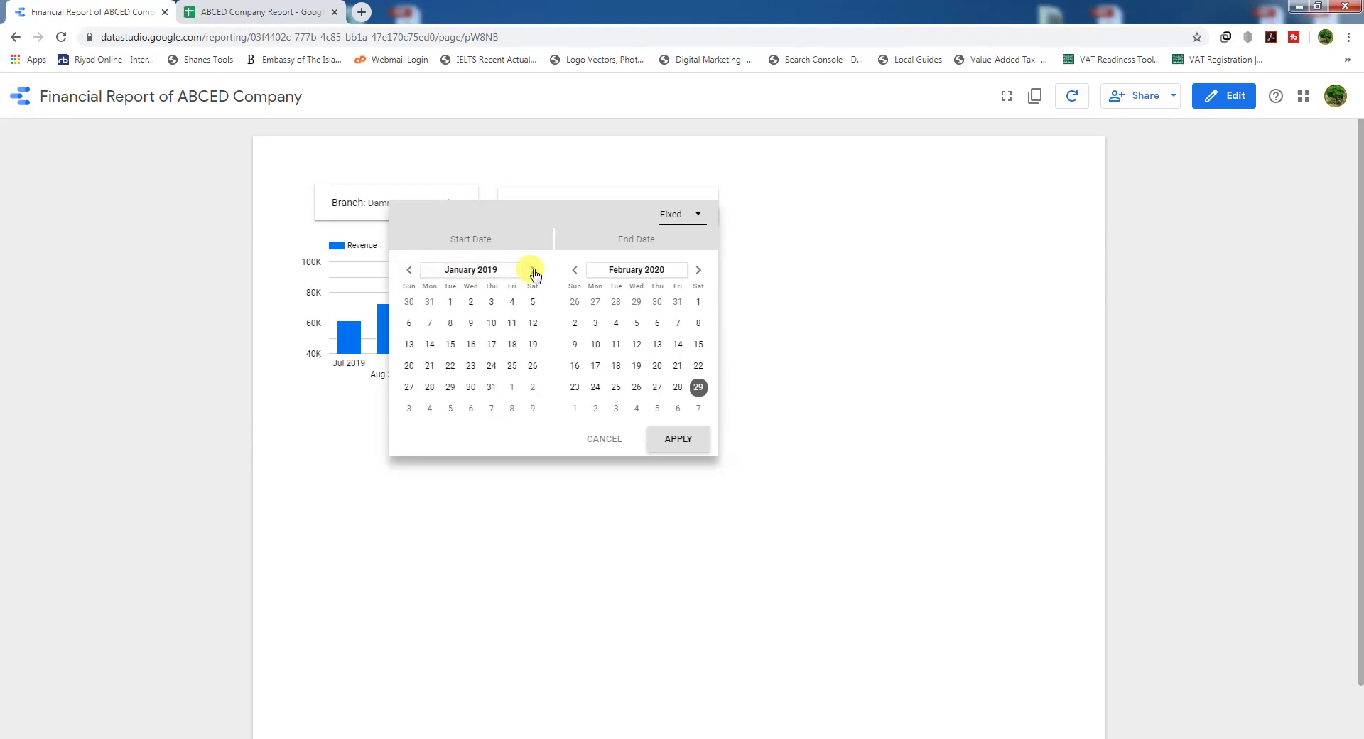
left_click(451, 302)
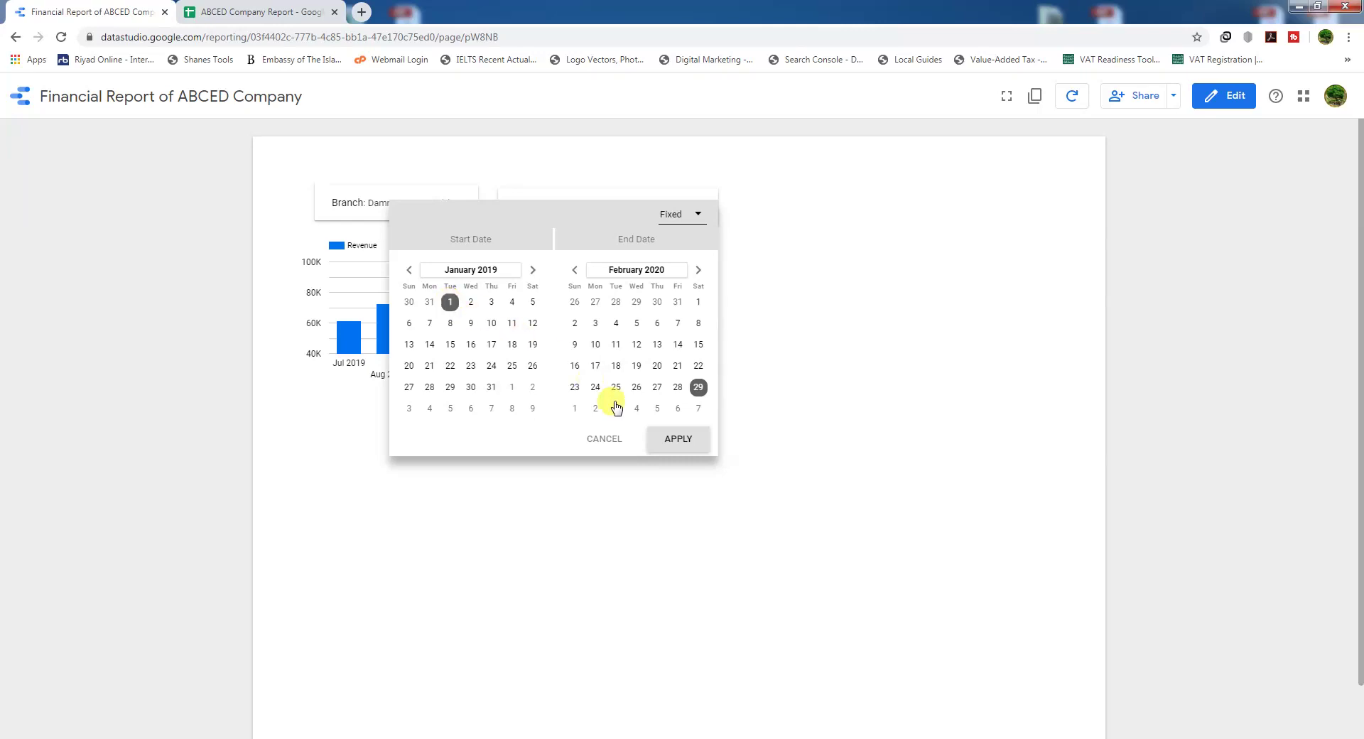
left_click(678, 441)
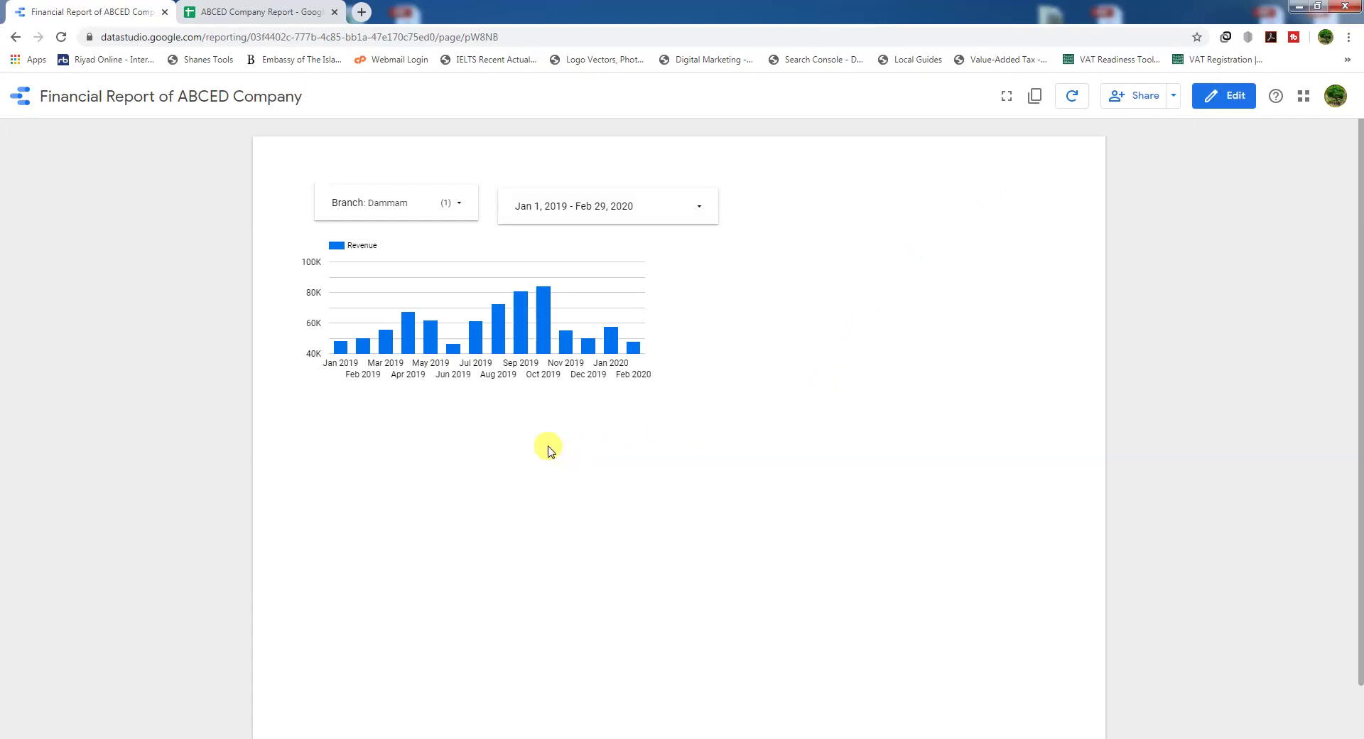
left_click(1223, 99)
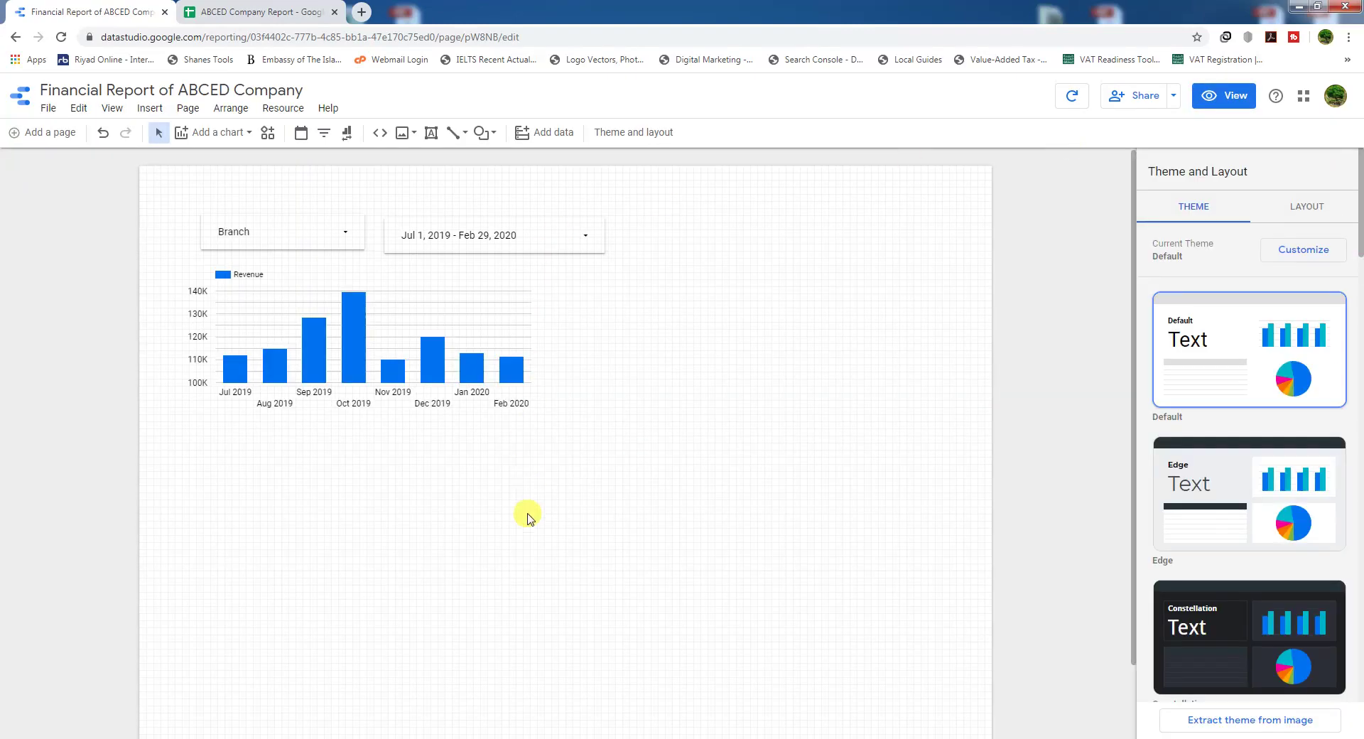